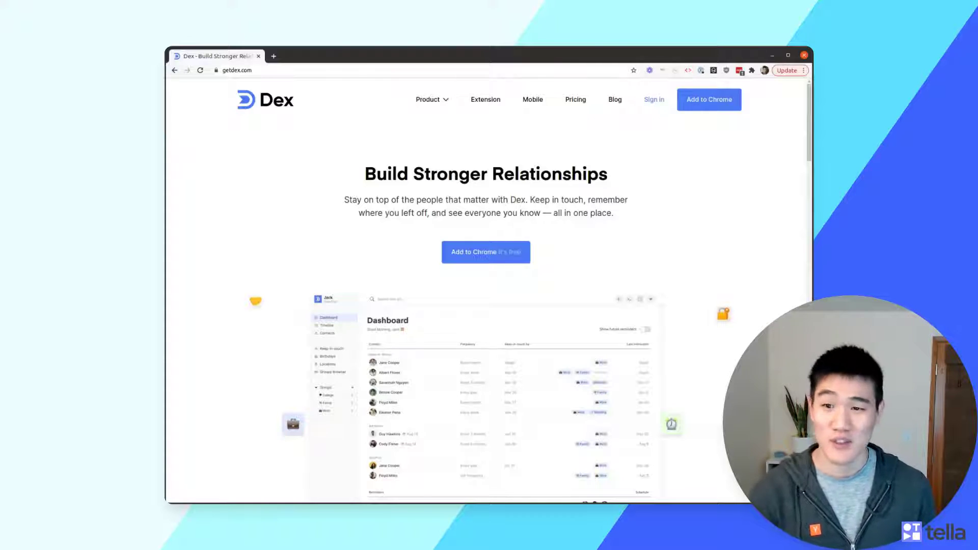
Add the Dex for Chrome extension from the Chrome Web Store
{"action": "left_click", "coordinate": [478, 259]}
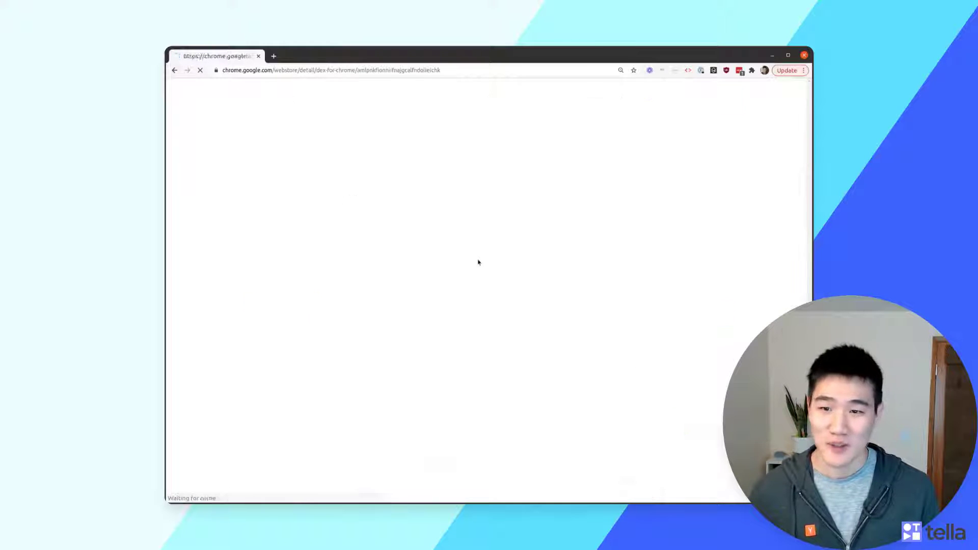
{"action": "left_click", "coordinate": [637, 140]}
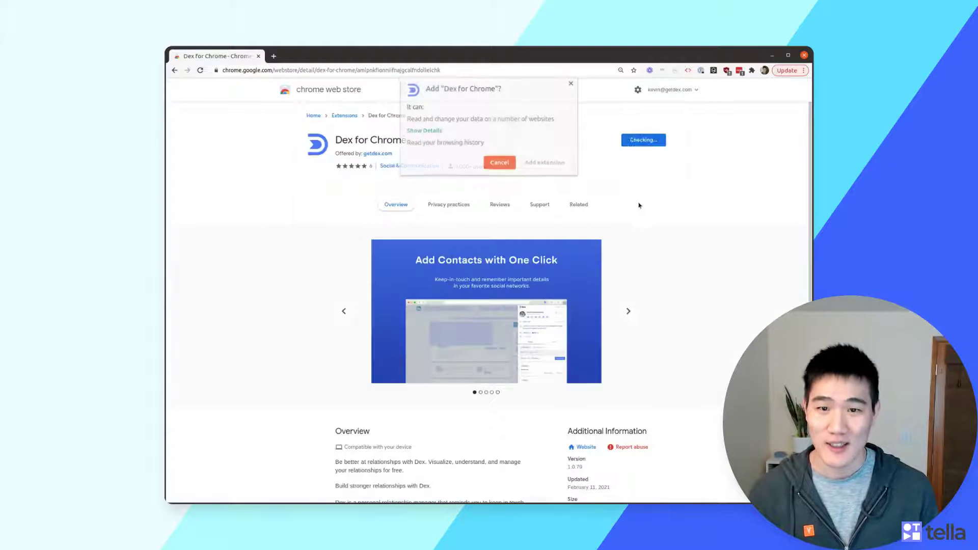
{"action": "left_click", "coordinate": [542, 164]}
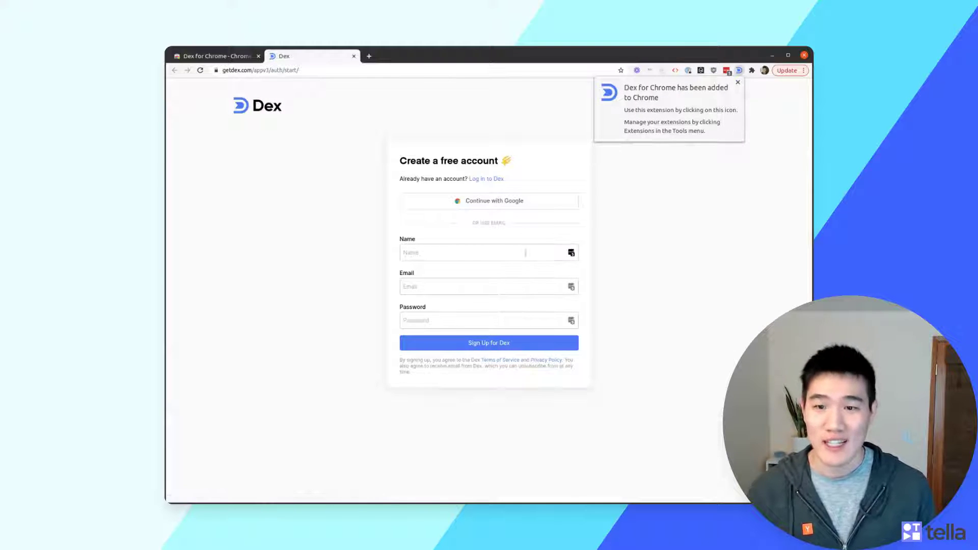
Sign up for a Dex account with the user's name, e-mail address and a password
{"action": "left_click", "coordinate": [484, 250]}
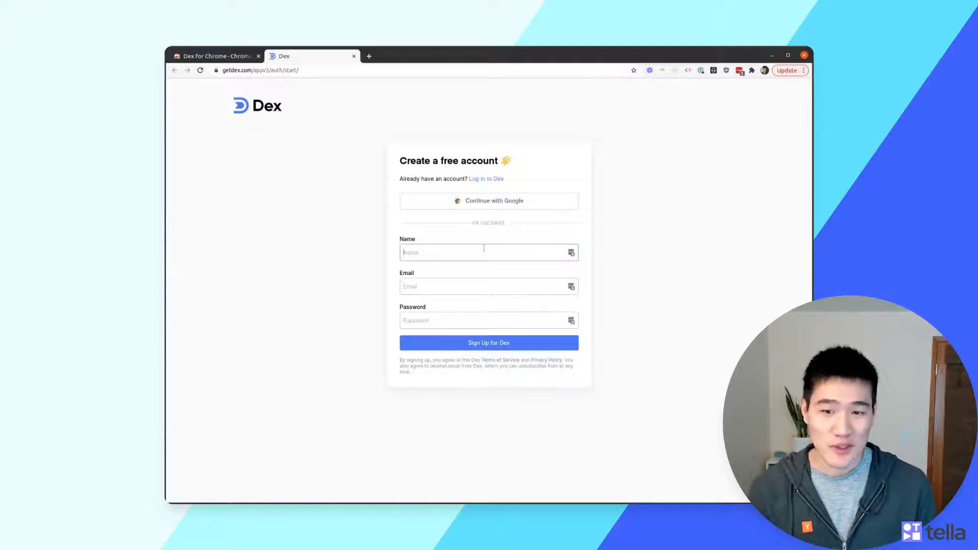
{"action": "key", "text": "Tab"}
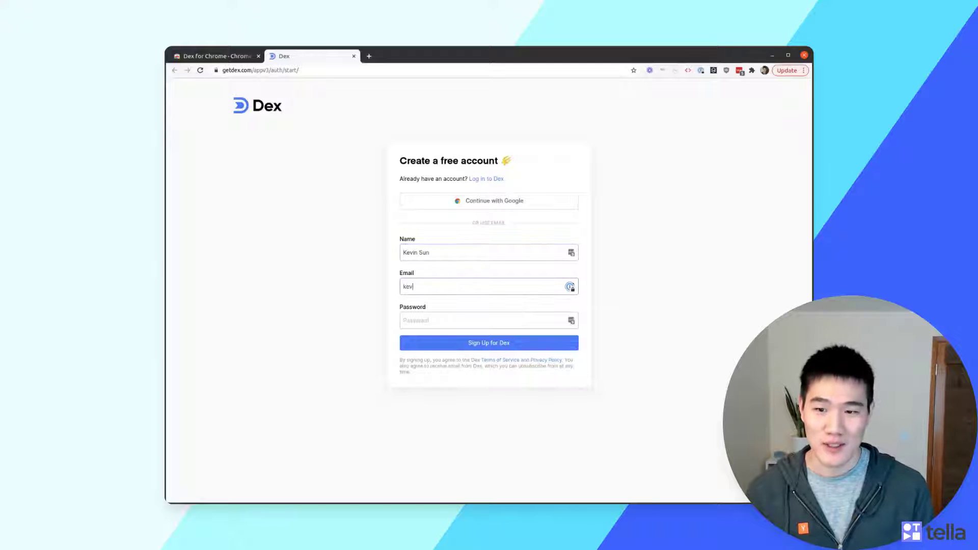
{"action": "key", "text": "Tab"}
{"action": "type", "text": "********"}
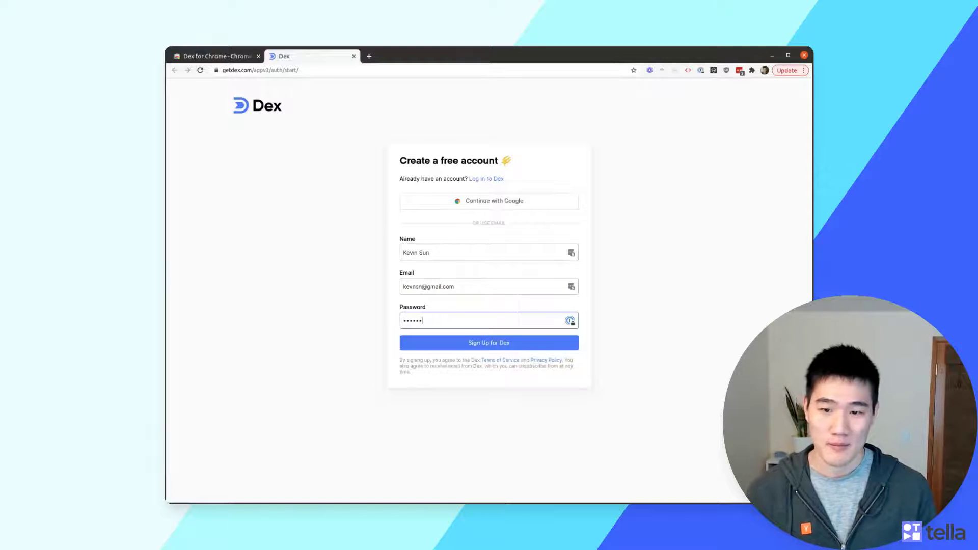
{"action": "key", "text": "Return"}
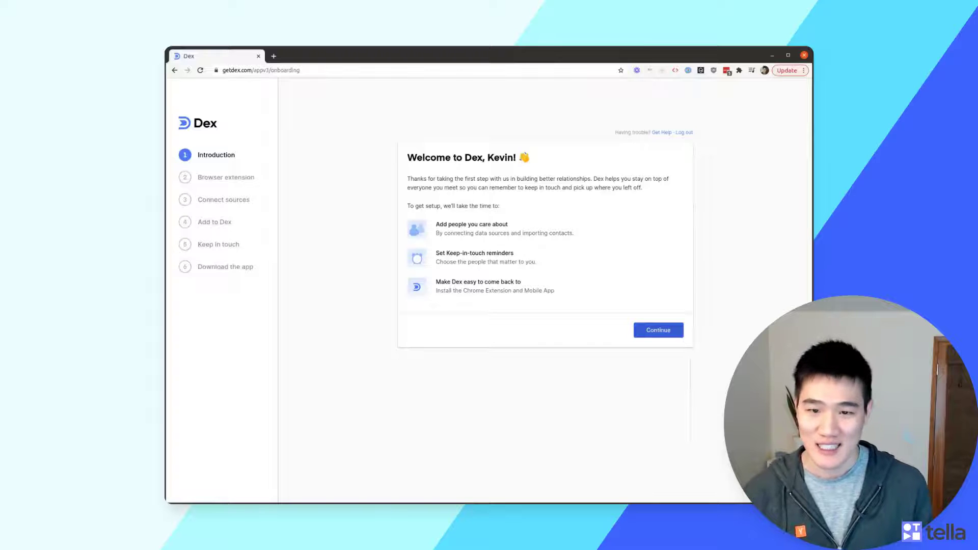
Continue past the Welcome, Add your first contact and Connect your Google Calendar onboarding steps
{"action": "left_click", "coordinate": [658, 330]}
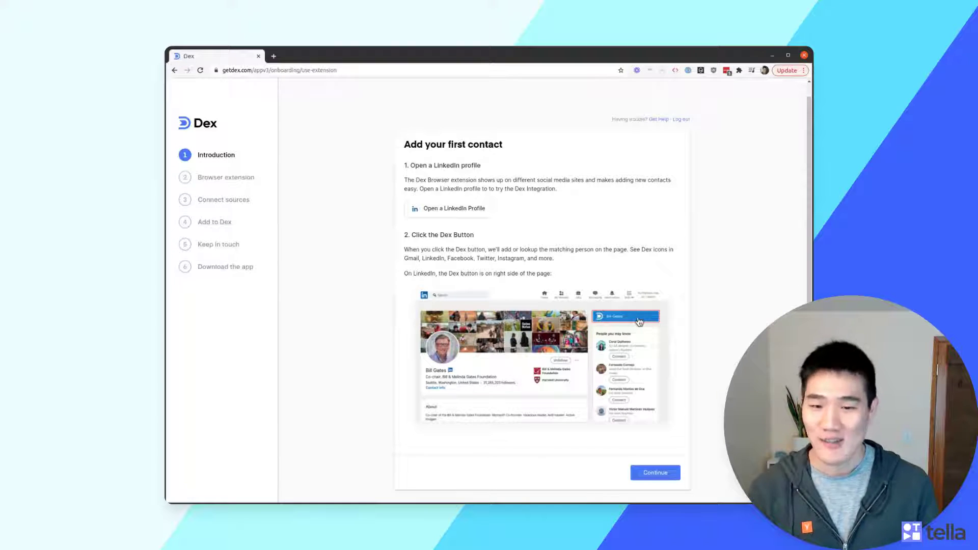
{"action": "left_click", "coordinate": [665, 475]}
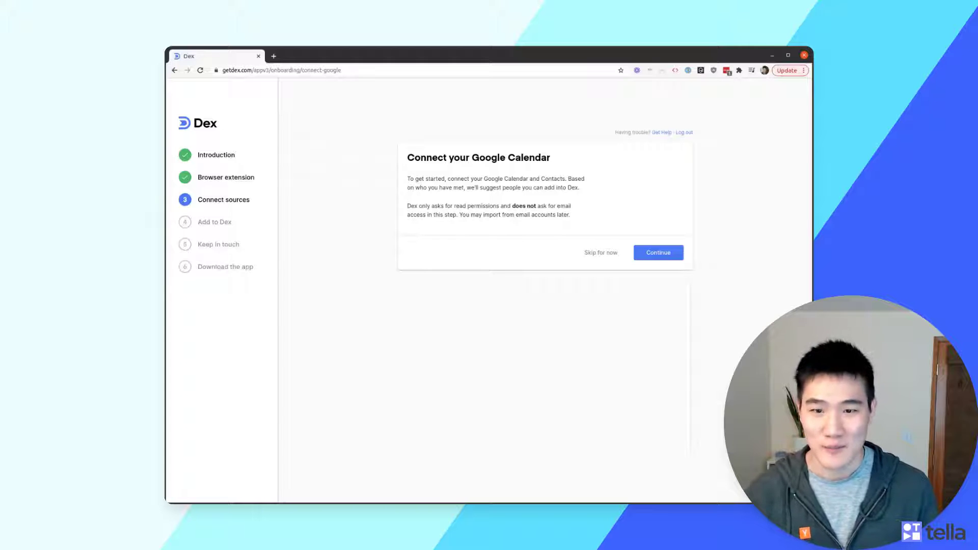
{"action": "left_click", "coordinate": [671, 254]}
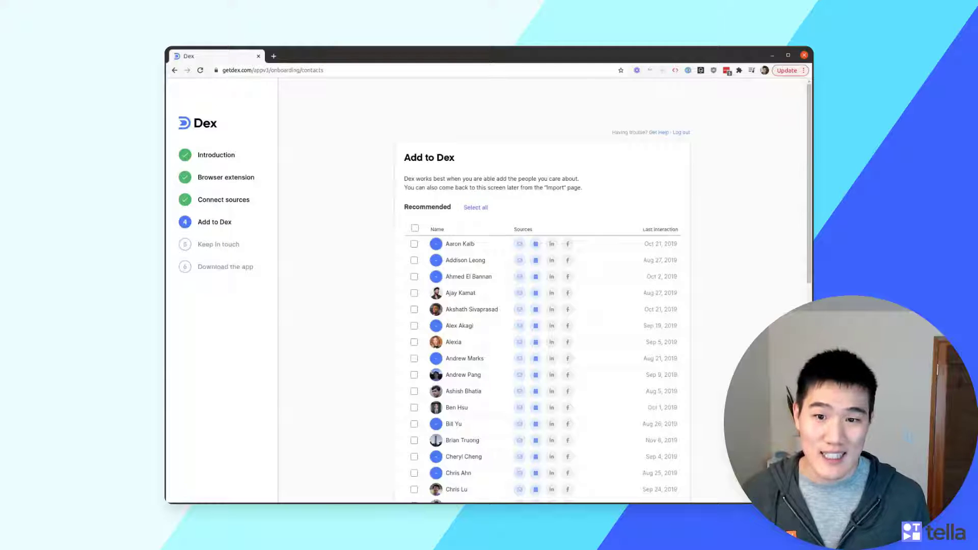
Select all Recommended contacts and continue to the Keep In Touch step
{"action": "scroll", "coordinate": [349, 197], "scroll_direction": "down", "scroll_amount": 2}
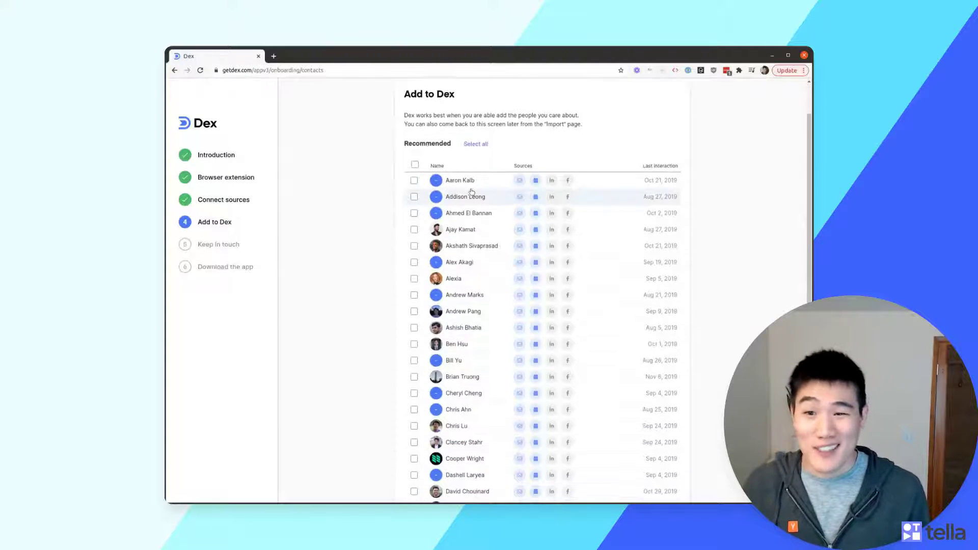
{"action": "left_click", "coordinate": [416, 165]}
{"action": "scroll", "coordinate": [634, 175], "scroll_direction": "down", "scroll_amount": 6}
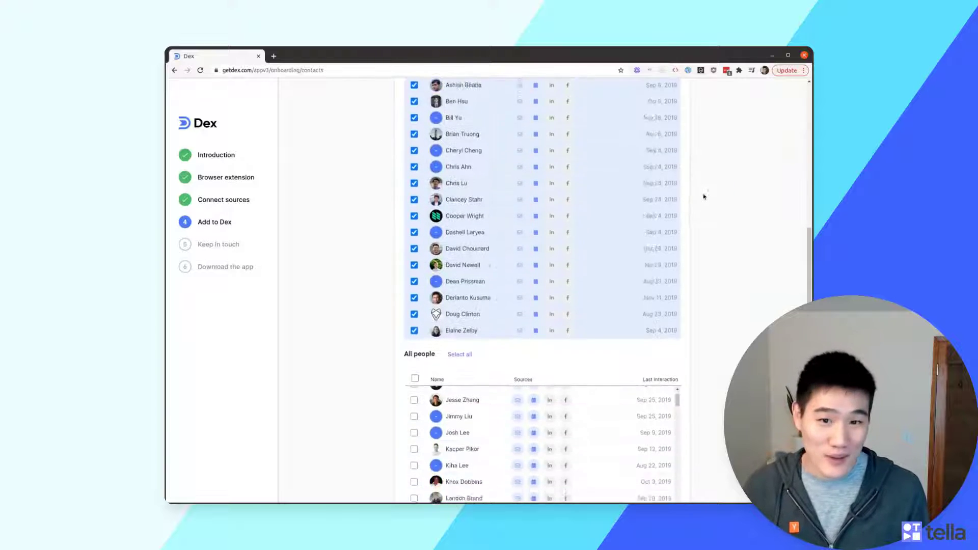
{"action": "scroll", "coordinate": [713, 203], "scroll_direction": "down", "scroll_amount": 2}
{"action": "scroll", "coordinate": [643, 310], "scroll_direction": "down", "scroll_amount": 4}
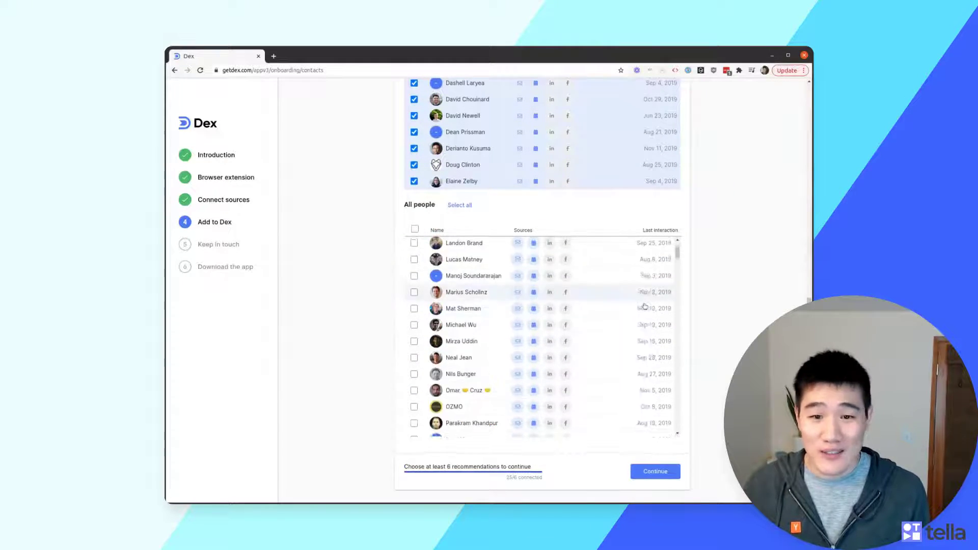
{"action": "scroll", "coordinate": [643, 309], "scroll_direction": "down", "scroll_amount": 3}
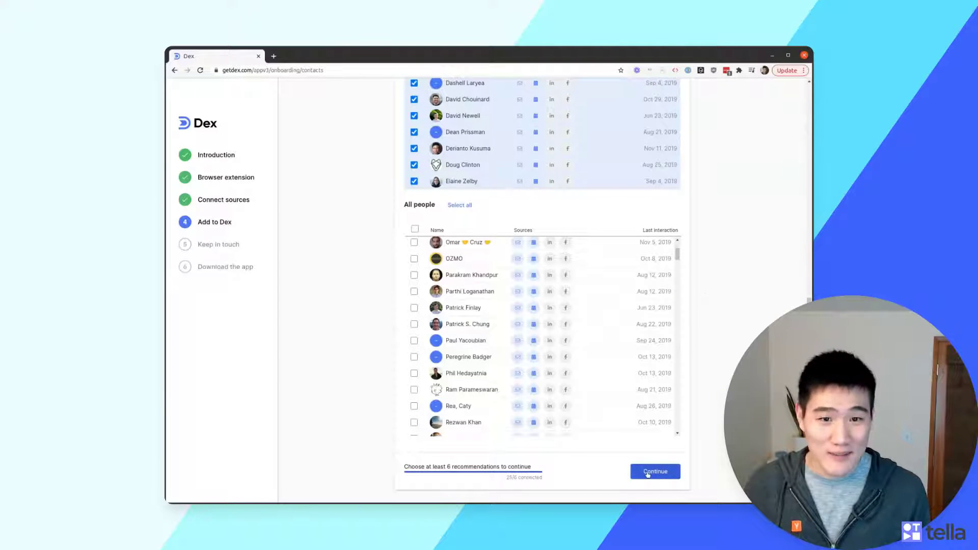
{"action": "left_click", "coordinate": [648, 474]}
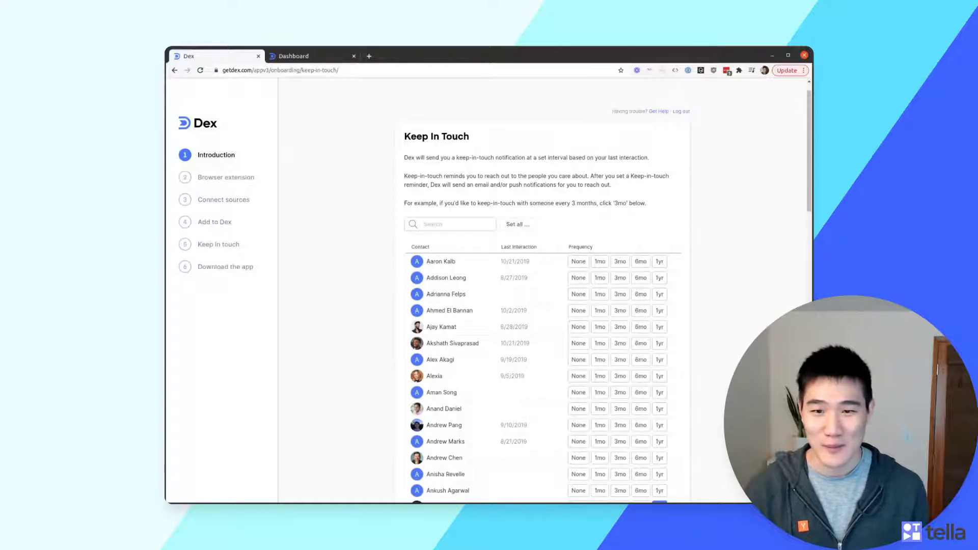
Clear all reminders, then set every contact's keep-in-touch reminder to Every year
{"action": "scroll", "coordinate": [506, 265], "scroll_direction": "down", "scroll_amount": 1}
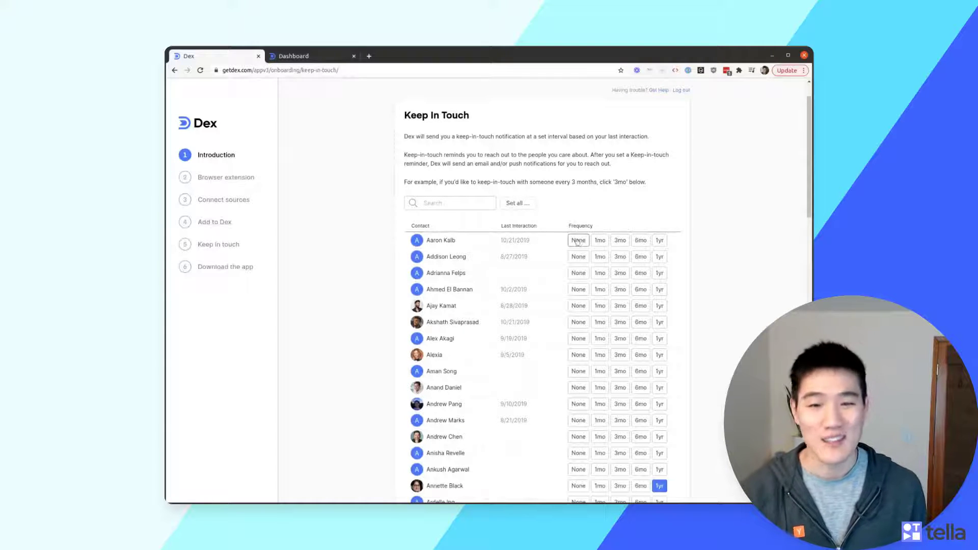
{"action": "left_click", "coordinate": [600, 241]}
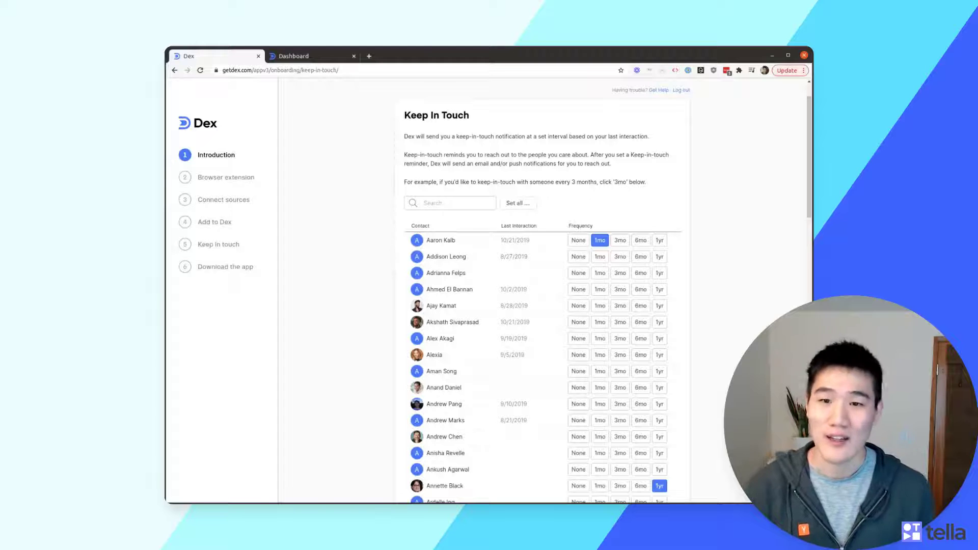
{"action": "scroll", "coordinate": [540, 306], "scroll_direction": "down", "scroll_amount": 3}
{"action": "scroll", "coordinate": [576, 224], "scroll_direction": "up", "scroll_amount": 2}
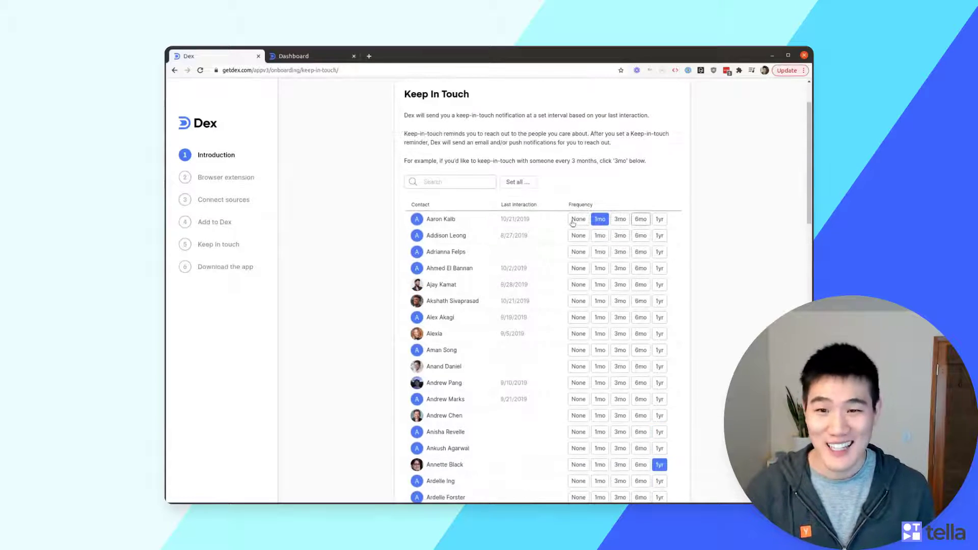
{"action": "left_click", "coordinate": [529, 188]}
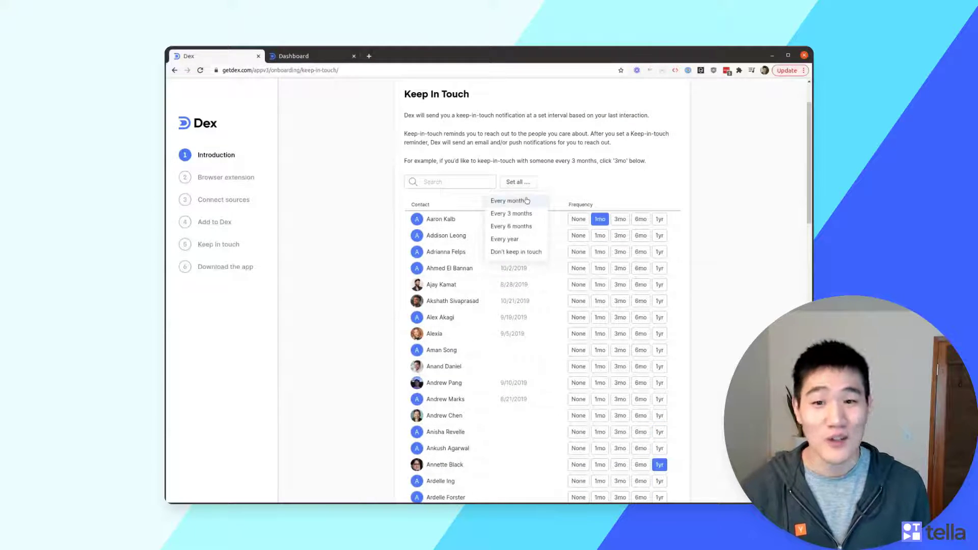
{"action": "left_click", "coordinate": [519, 255]}
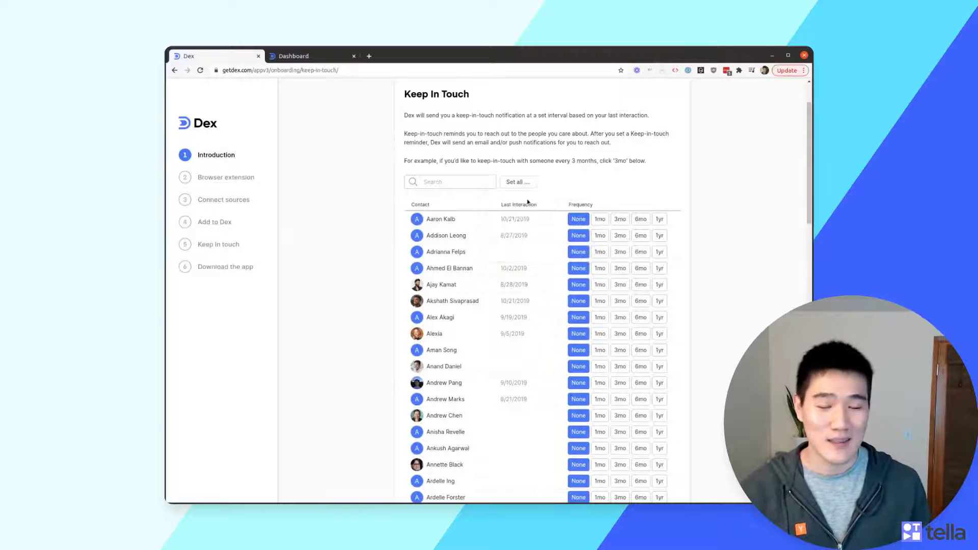
{"action": "left_click", "coordinate": [519, 183]}
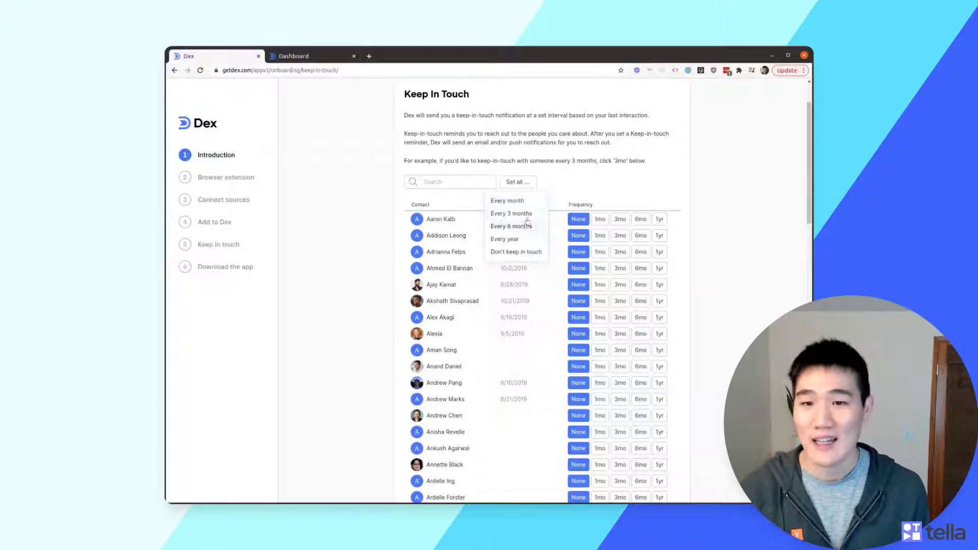
{"action": "left_click", "coordinate": [519, 239]}
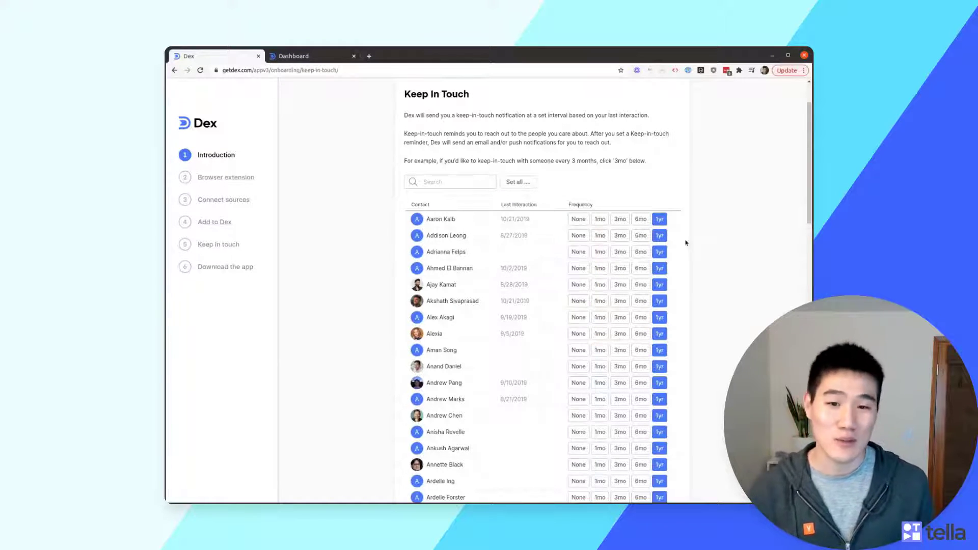
Change one contact's reminder to 3mo and the next contact's to 1mo
{"action": "scroll", "coordinate": [623, 258], "scroll_direction": "down", "scroll_amount": 2}
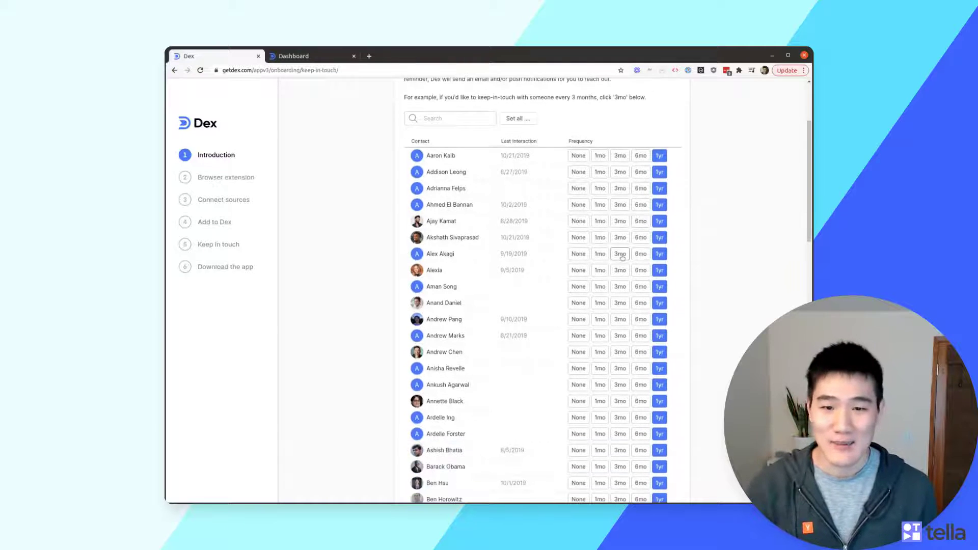
{"action": "left_click", "coordinate": [622, 255]}
{"action": "left_click", "coordinate": [600, 287]}
{"action": "scroll", "coordinate": [630, 321], "scroll_direction": "down", "scroll_amount": 2}
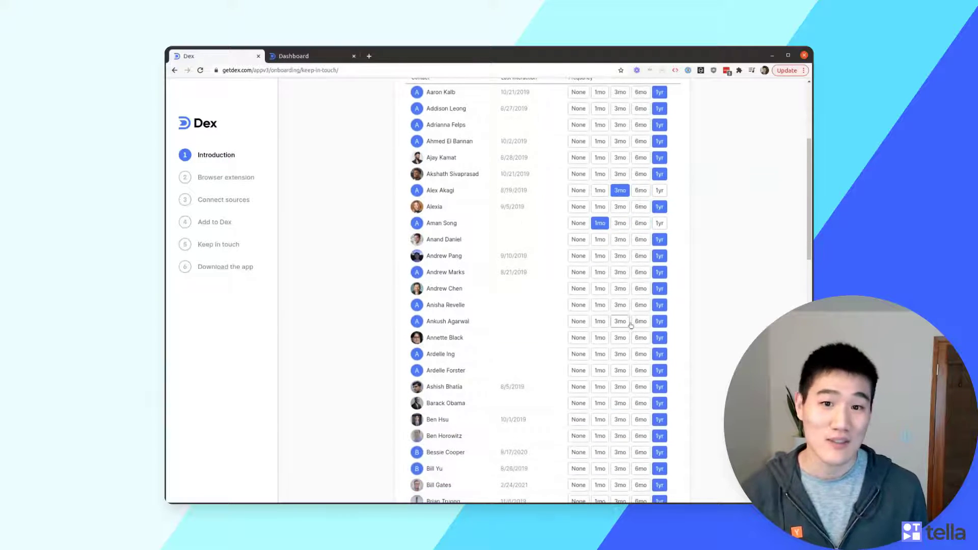
{"action": "scroll", "coordinate": [631, 325], "scroll_direction": "down", "scroll_amount": 10}
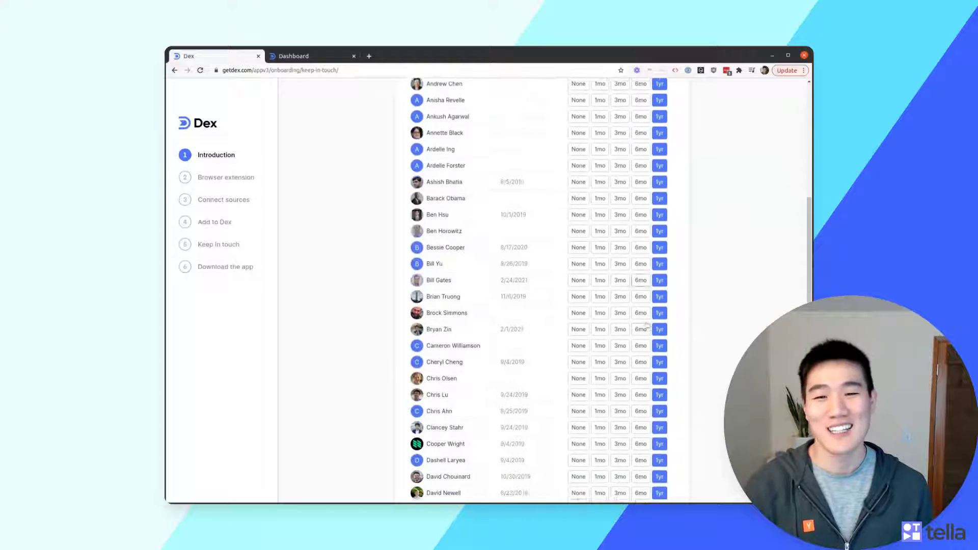
{"action": "scroll", "coordinate": [663, 326], "scroll_direction": "down", "scroll_amount": 15}
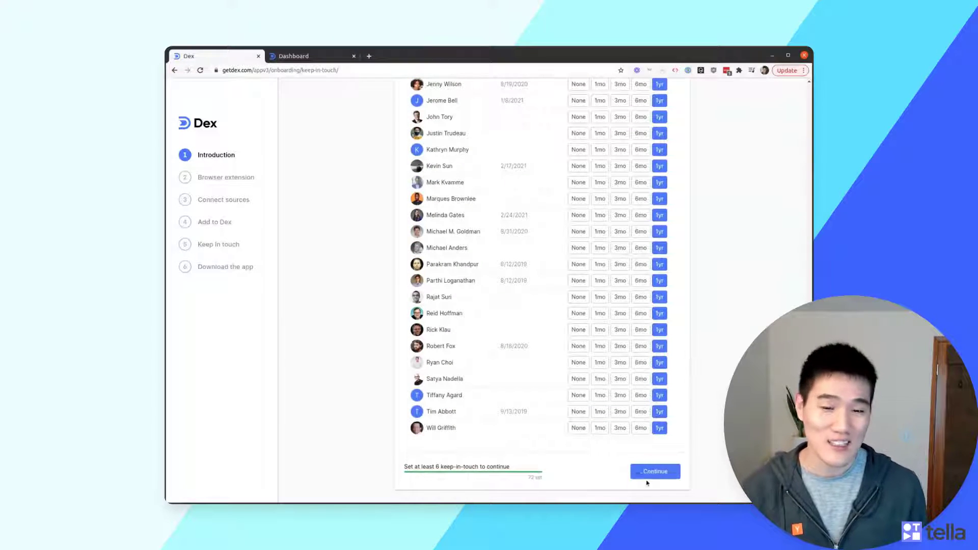
Skip the optional phone number and continue past Download the app to the dashboard
{"action": "left_click", "coordinate": [663, 473]}
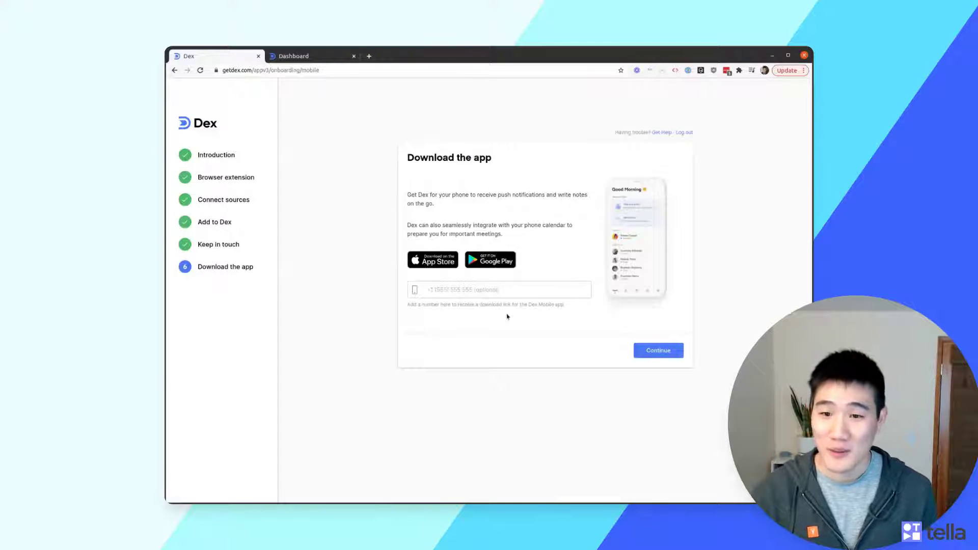
{"action": "left_click", "coordinate": [543, 293]}
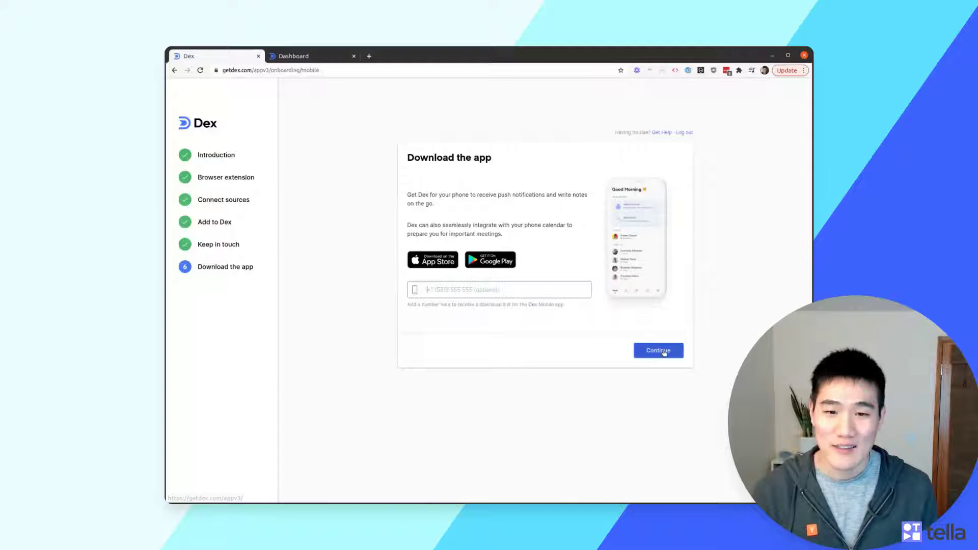
{"action": "left_click", "coordinate": [665, 353]}
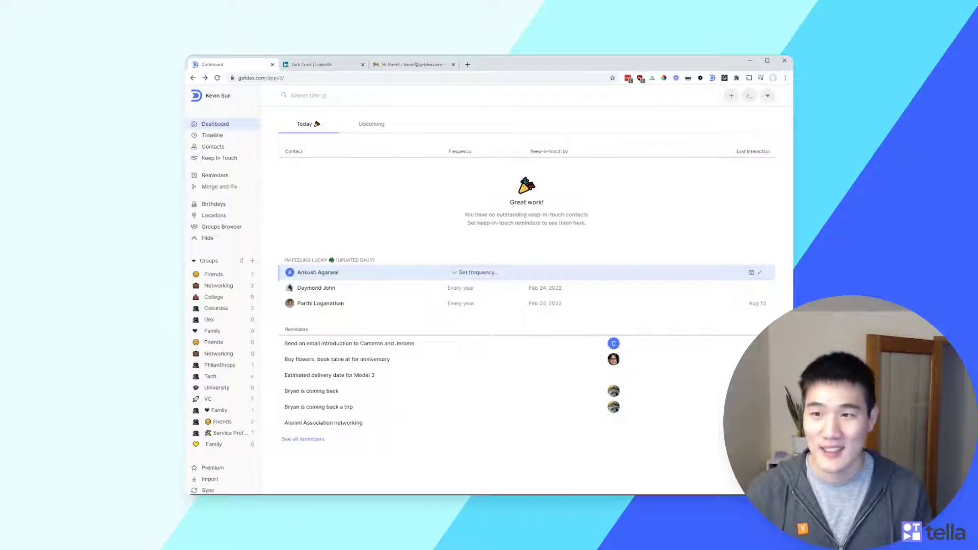
Search for the contact by name in the command search and open their page
{"action": "type", "text": "/"}
{"action": "type", "text": "jck"}
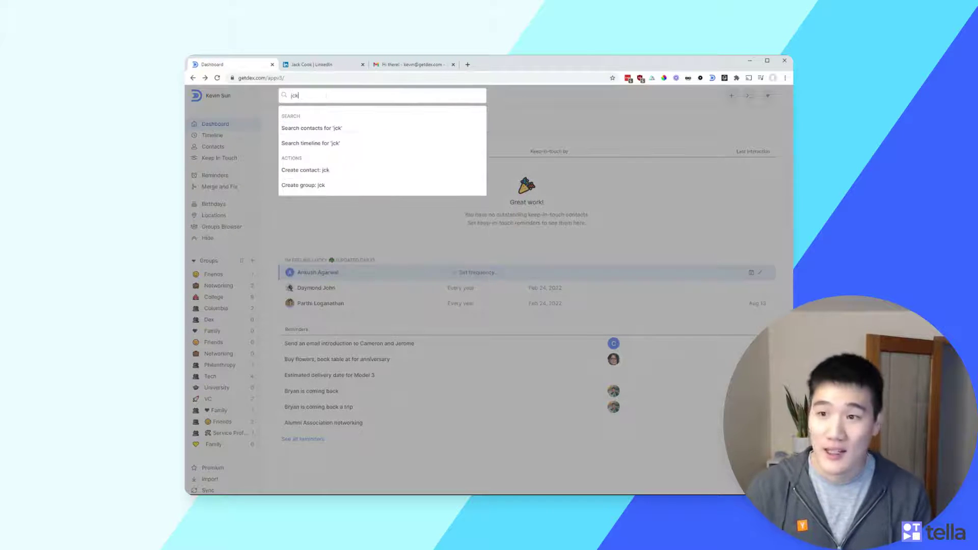
{"action": "key", "text": "BackSpace"}
{"action": "key", "text": "BackSpace"}
{"action": "type", "text": "ack"}
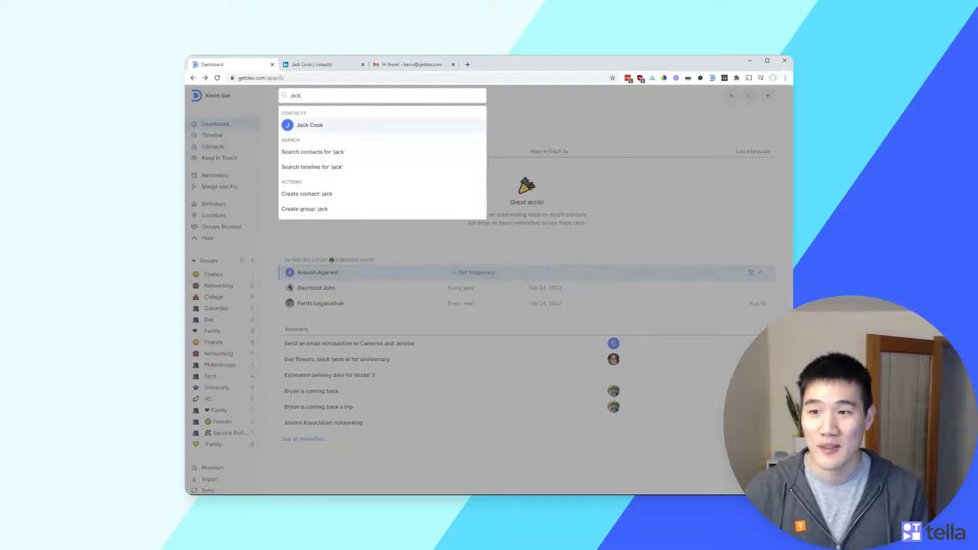
{"action": "key", "text": "Return"}
Launch a LinkedIn search for the contact from their Dex page
{"action": "scroll", "coordinate": [487, 168], "scroll_direction": "down", "scroll_amount": 2}
{"action": "scroll", "coordinate": [487, 168], "scroll_direction": "up", "scroll_amount": 2}
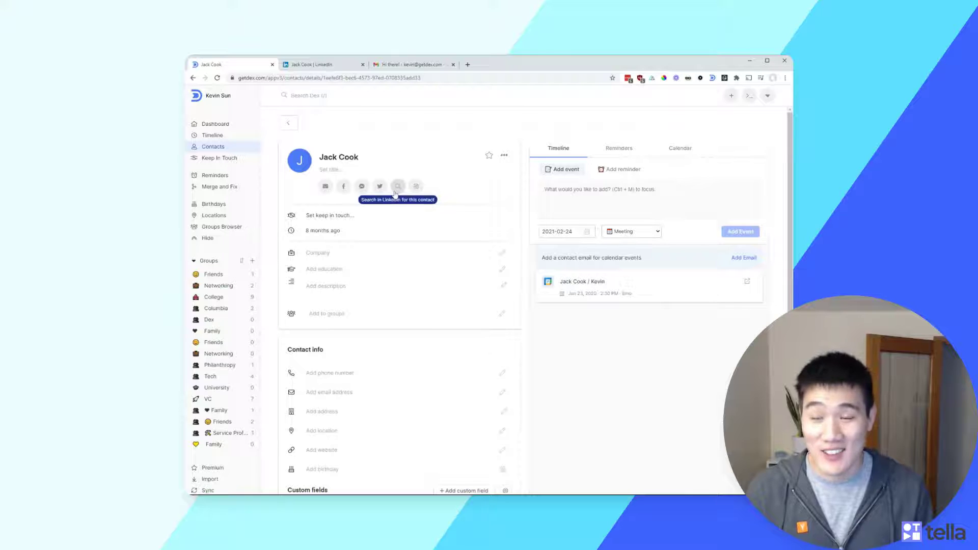
{"action": "scroll", "coordinate": [437, 221], "scroll_direction": "down", "scroll_amount": 4}
{"action": "scroll", "coordinate": [437, 220], "scroll_direction": "up", "scroll_amount": 4}
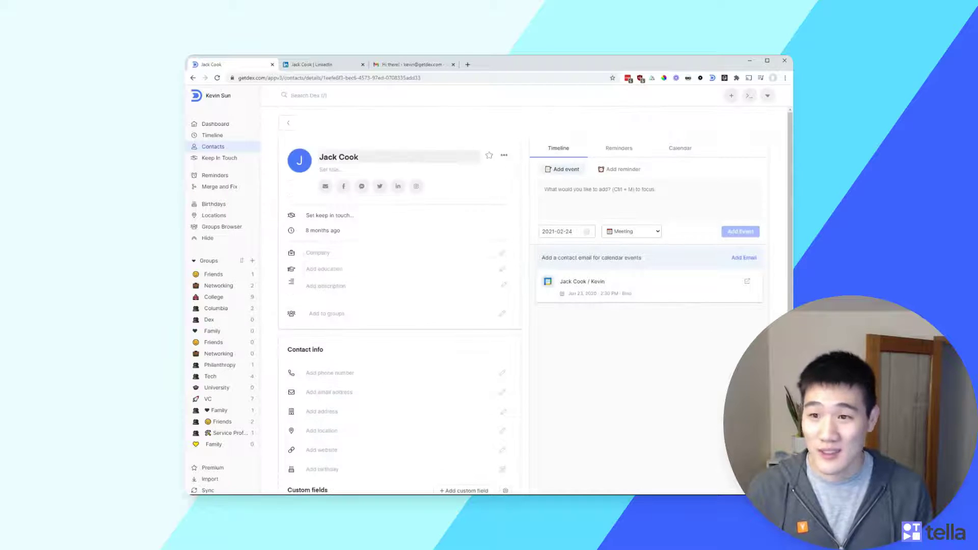
{"action": "left_click", "coordinate": [398, 187]}
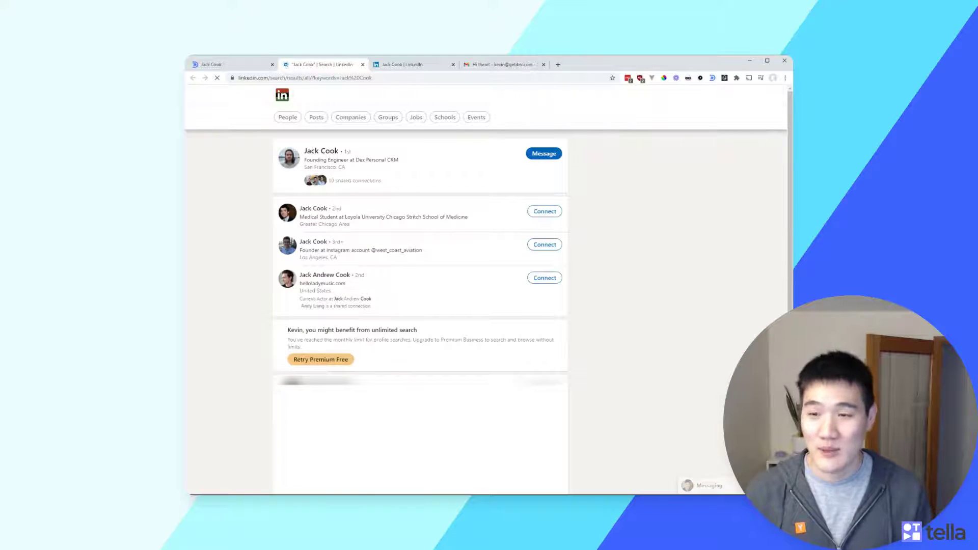
Open the contact's LinkedIn profile and link it to their Dex contact via the Dex panel
{"action": "left_click", "coordinate": [322, 152]}
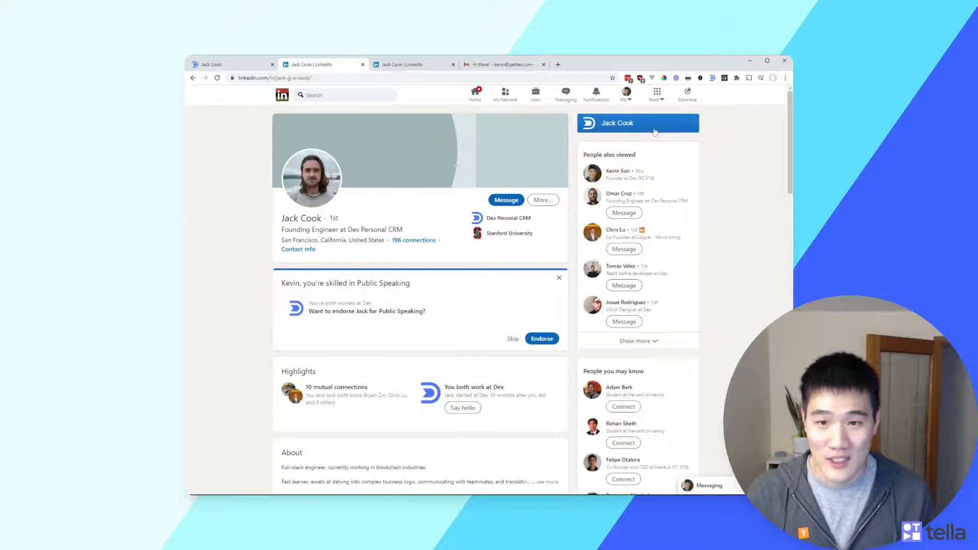
{"action": "left_click", "coordinate": [655, 132]}
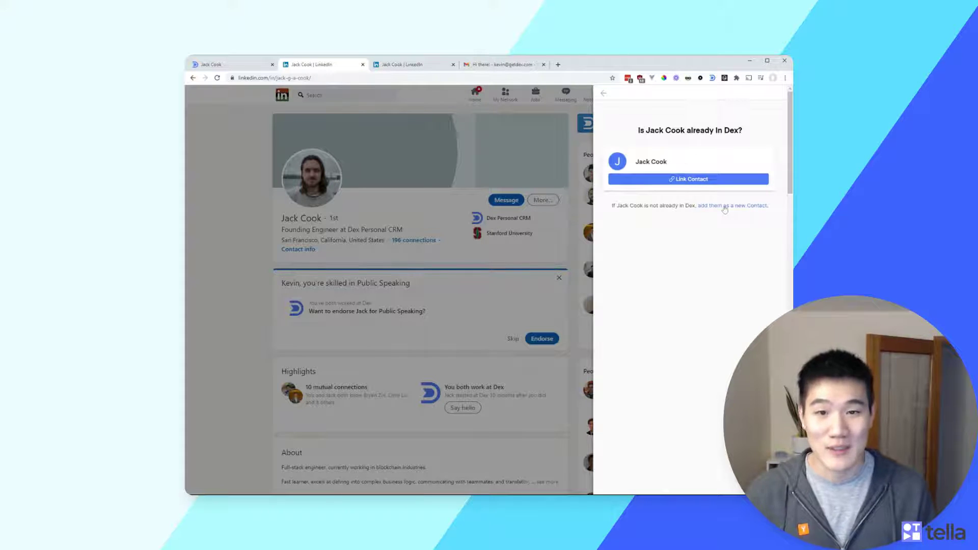
{"action": "left_click", "coordinate": [708, 180]}
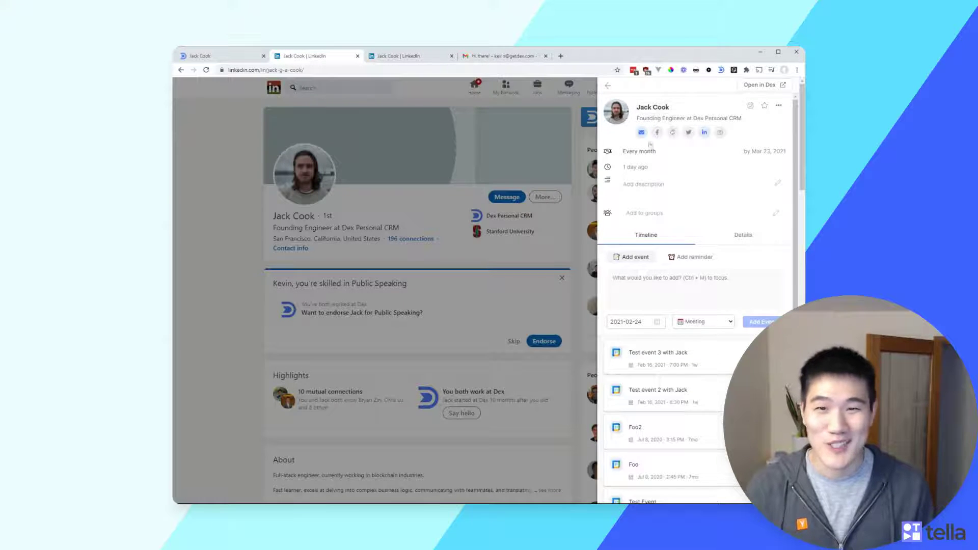
{"action": "left_click", "coordinate": [636, 153]}
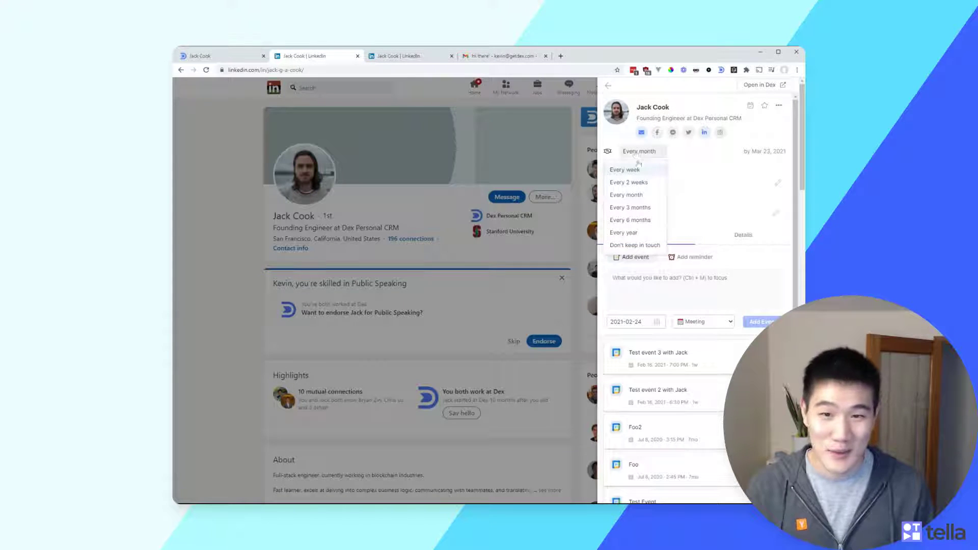
Set keep-in-touch to Every 3 months and last interaction to '3 months ago'
{"action": "left_click", "coordinate": [647, 207]}
{"action": "left_click", "coordinate": [638, 167]}
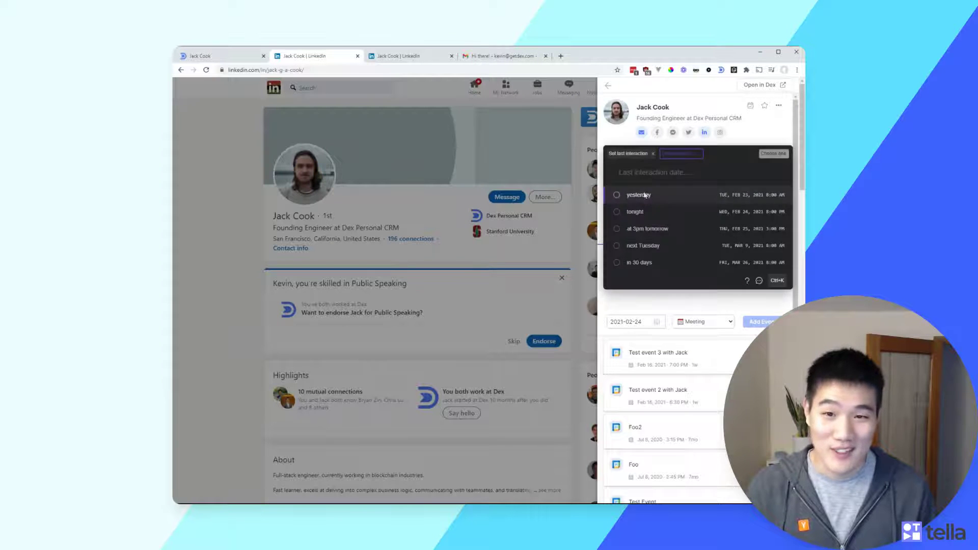
{"action": "left_click", "coordinate": [647, 228]}
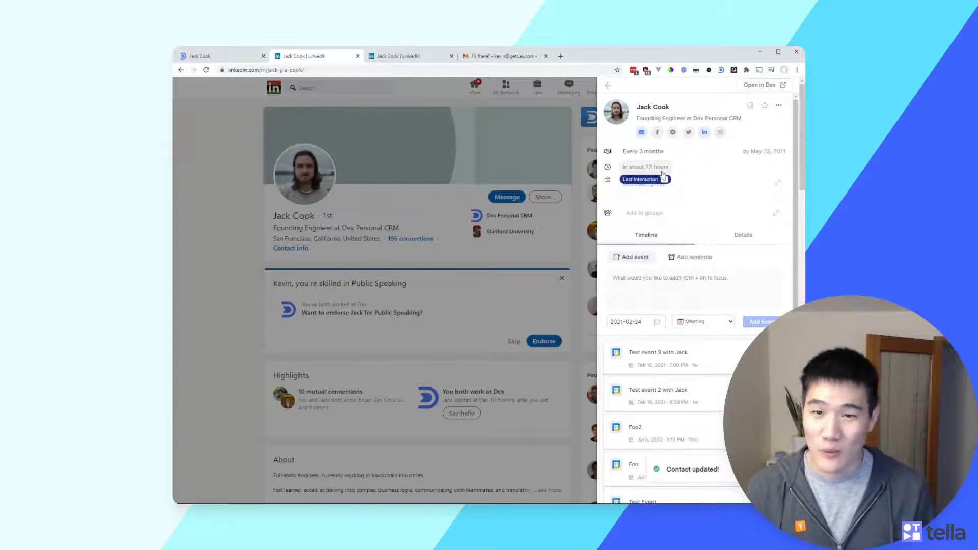
{"action": "left_click", "coordinate": [638, 167]}
{"action": "type", "text": "3 months"}
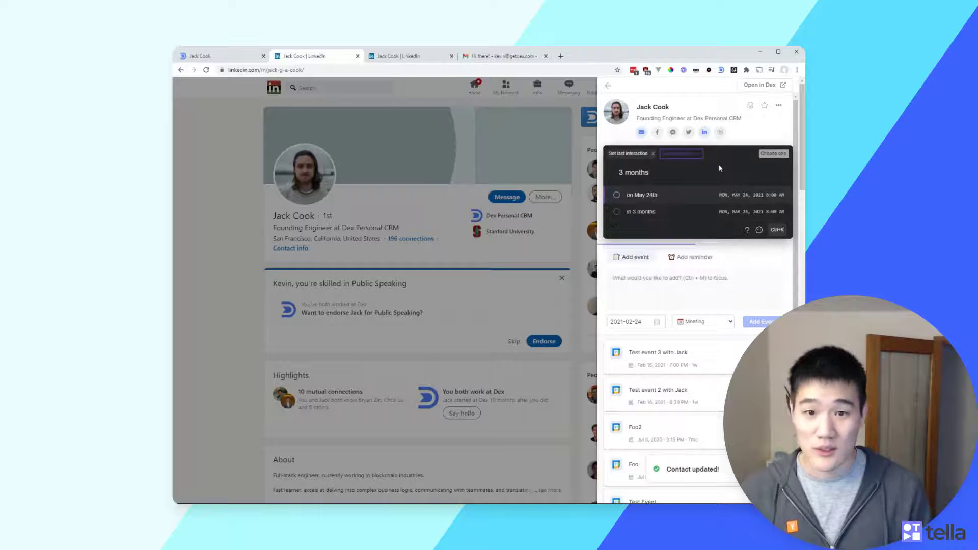
{"action": "type", "text": " ago"}
{"action": "key", "text": "Return"}
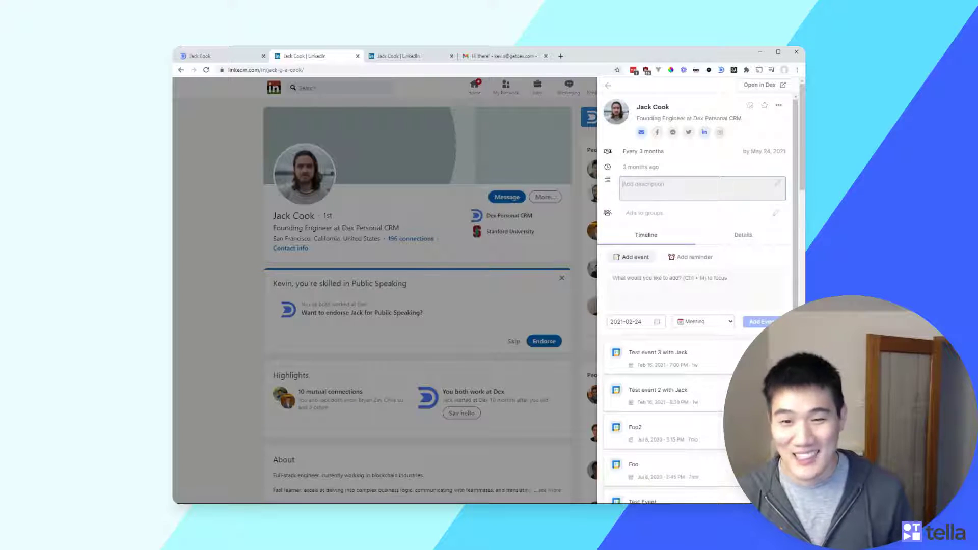
Add the contact to the College and Tech groups
{"action": "left_click", "coordinate": [699, 212]}
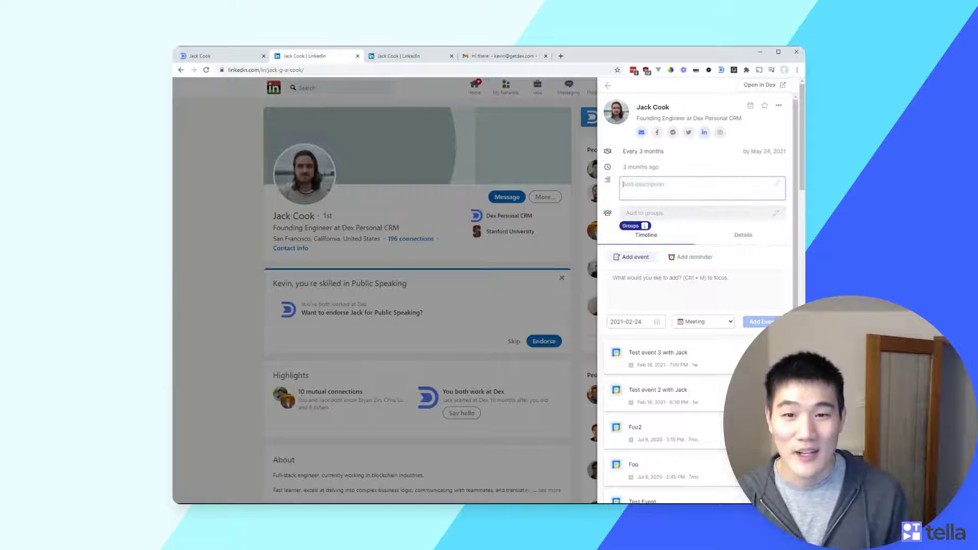
{"action": "left_click", "coordinate": [674, 231]}
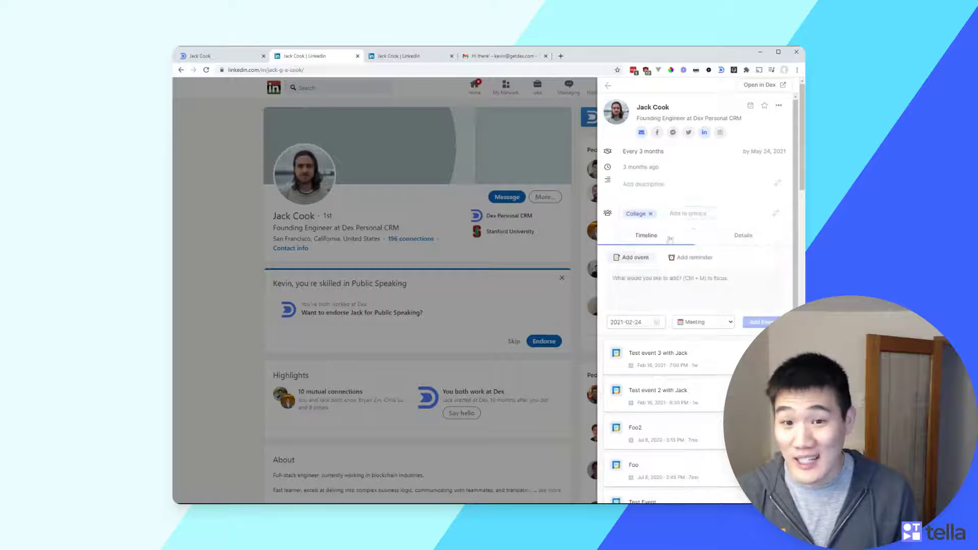
{"action": "left_click", "coordinate": [677, 248]}
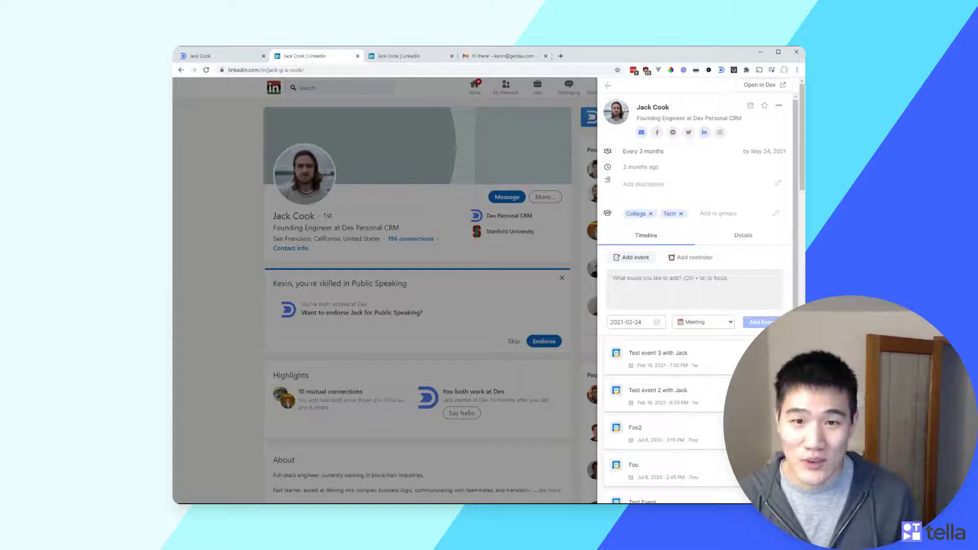
{"action": "scroll", "coordinate": [675, 268], "scroll_direction": "down", "scroll_amount": 3}
{"action": "scroll", "coordinate": [674, 269], "scroll_direction": "up", "scroll_amount": 3}
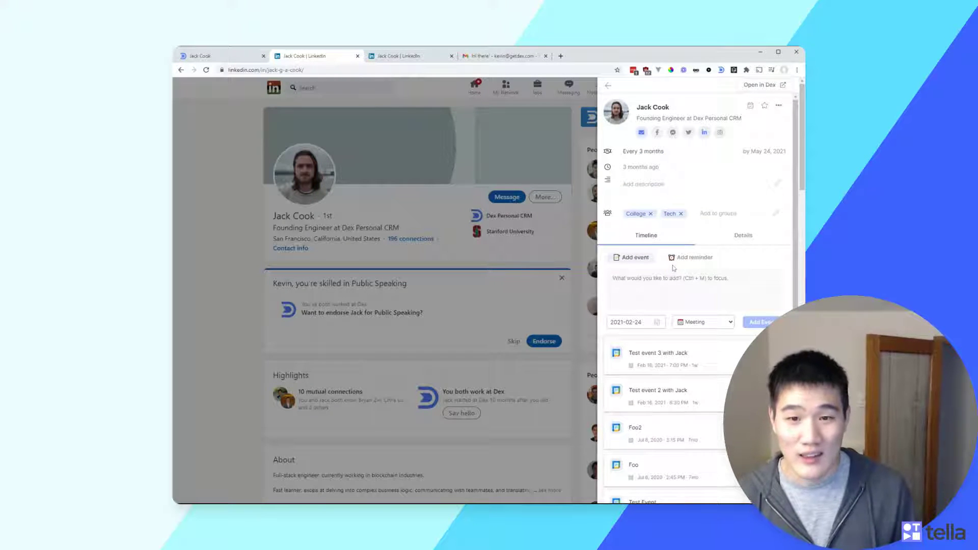
{"action": "scroll", "coordinate": [693, 258], "scroll_direction": "down", "scroll_amount": 2}
{"action": "scroll", "coordinate": [715, 250], "scroll_direction": "up", "scroll_amount": 2}
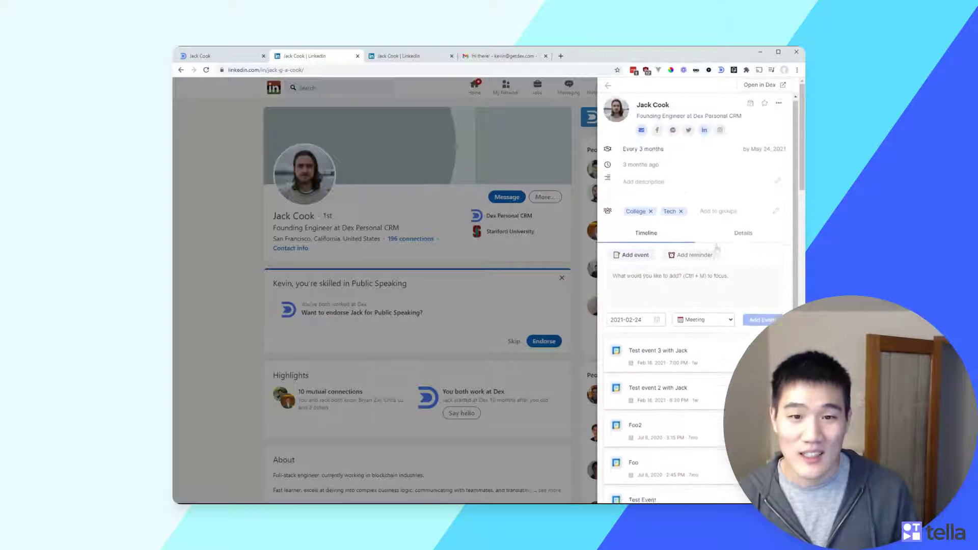
{"action": "scroll", "coordinate": [720, 346], "scroll_direction": "down", "scroll_amount": 1}
{"action": "scroll", "coordinate": [720, 351], "scroll_direction": "up", "scroll_amount": 1}
{"action": "key", "text": "ctrl+m"}
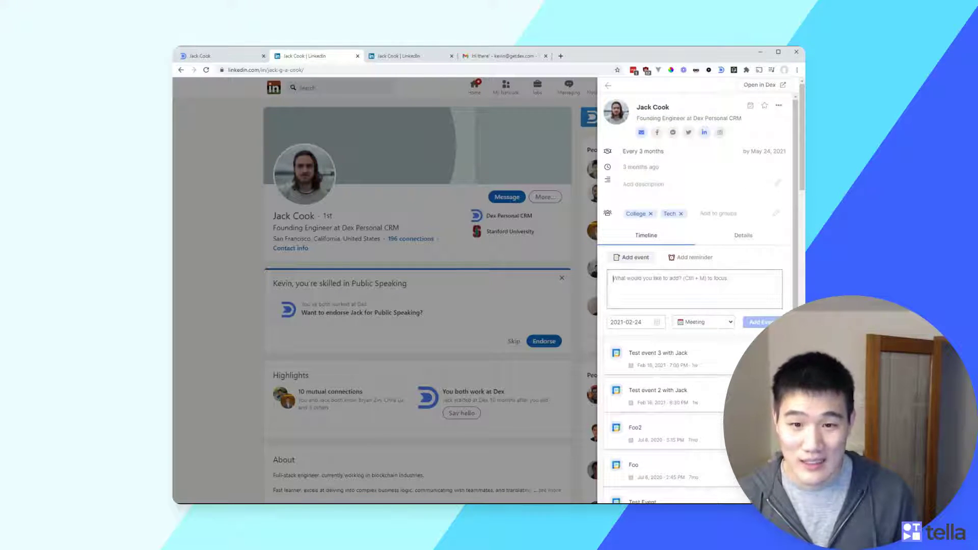
{"action": "type", "text": "Test new event @bry"}
{"action": "key", "text": "Return"}
{"action": "key", "text": "Return"}
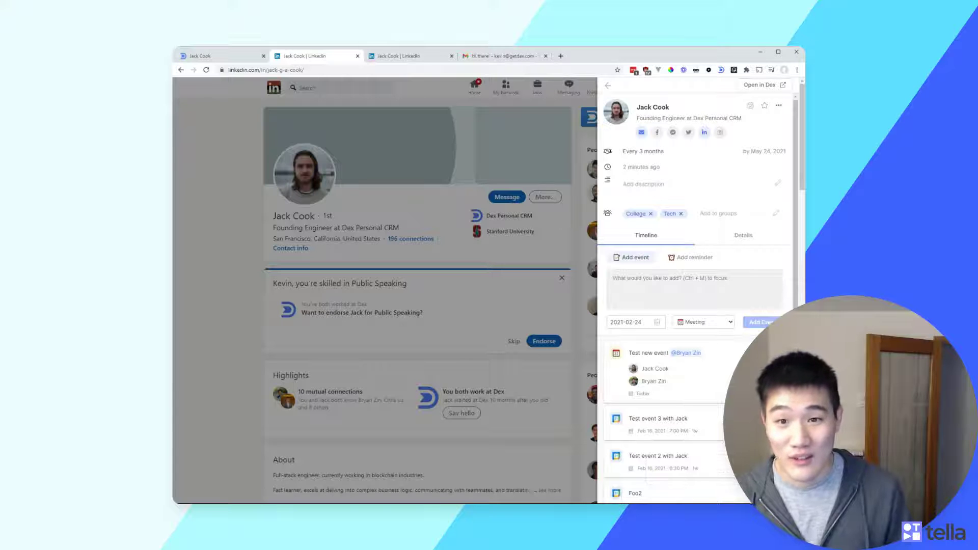
Draft a 'Talked • test abcd' note, switch to Add reminder, then show the Details tab
{"action": "left_click", "coordinate": [614, 278]}
{"action": "type", "text": "Talked • "}
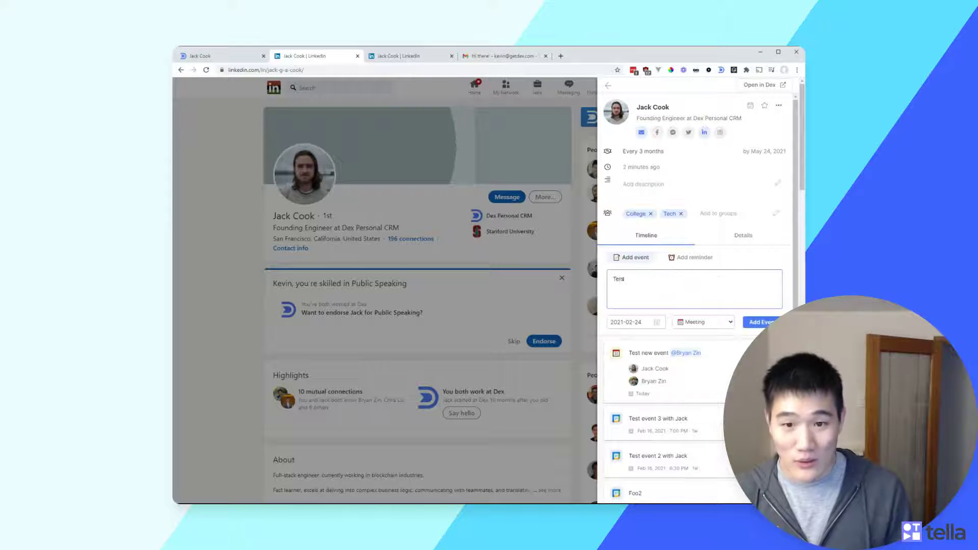
{"action": "type", "text": "test abcdf"}
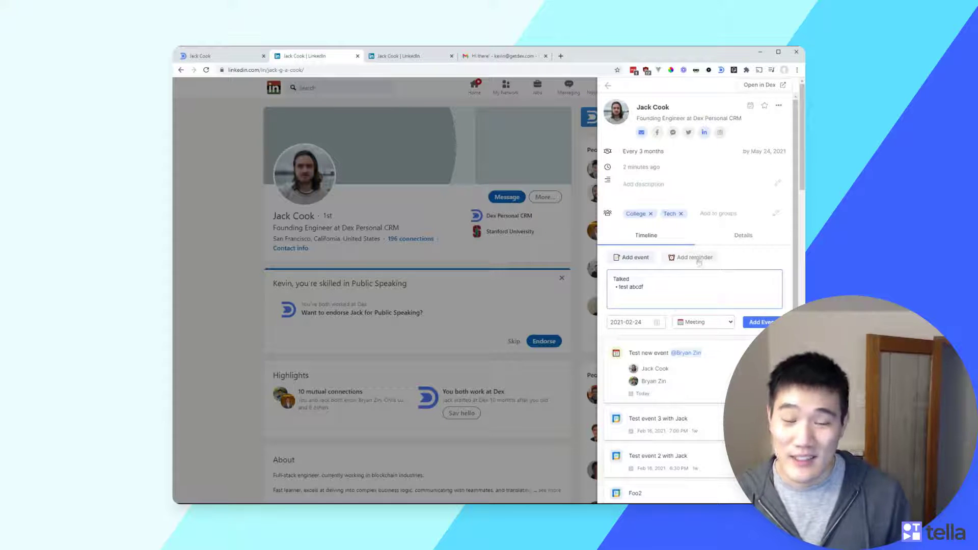
{"action": "left_click", "coordinate": [698, 258]}
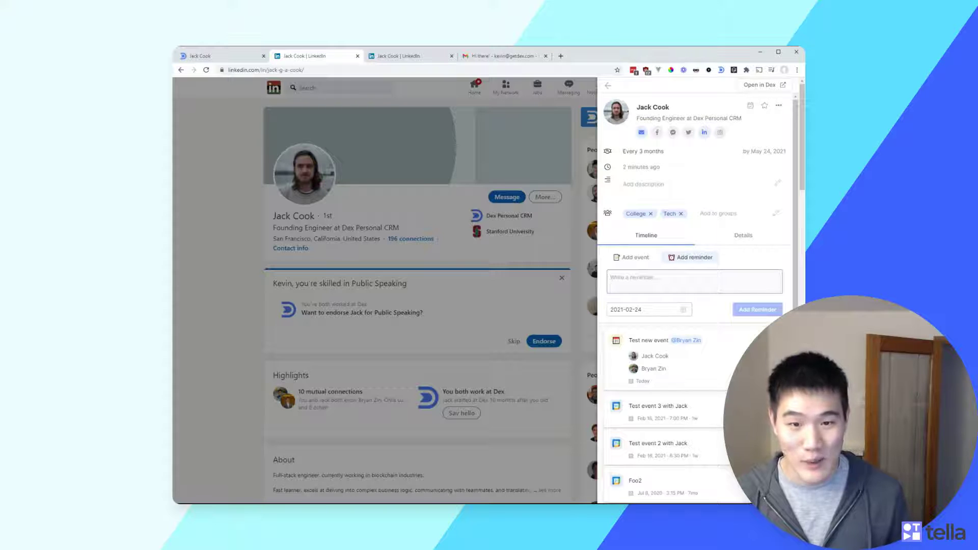
{"action": "left_click", "coordinate": [744, 235]}
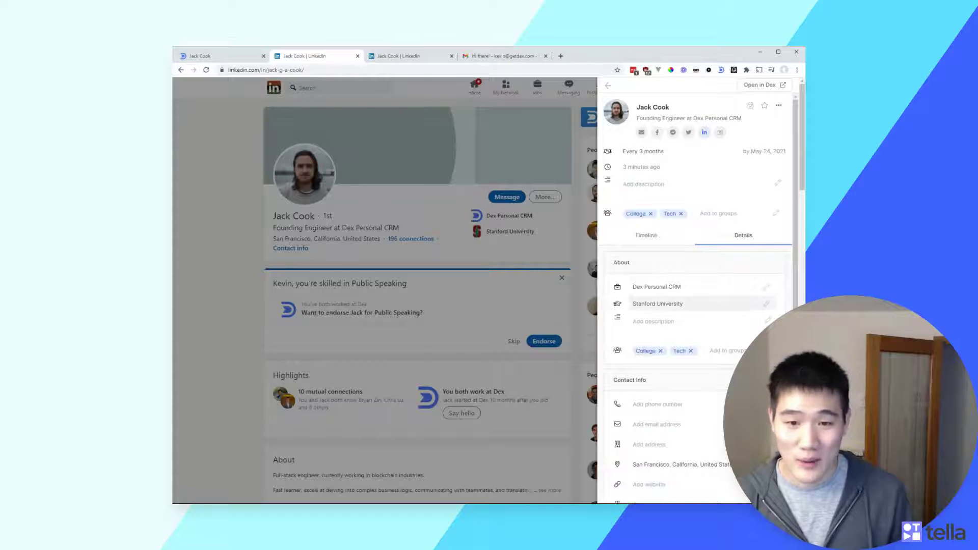
Open the linked contact's full record in a new Dex tab via 'Open in Dex'
{"action": "scroll", "coordinate": [698, 303], "scroll_direction": "down", "scroll_amount": 4}
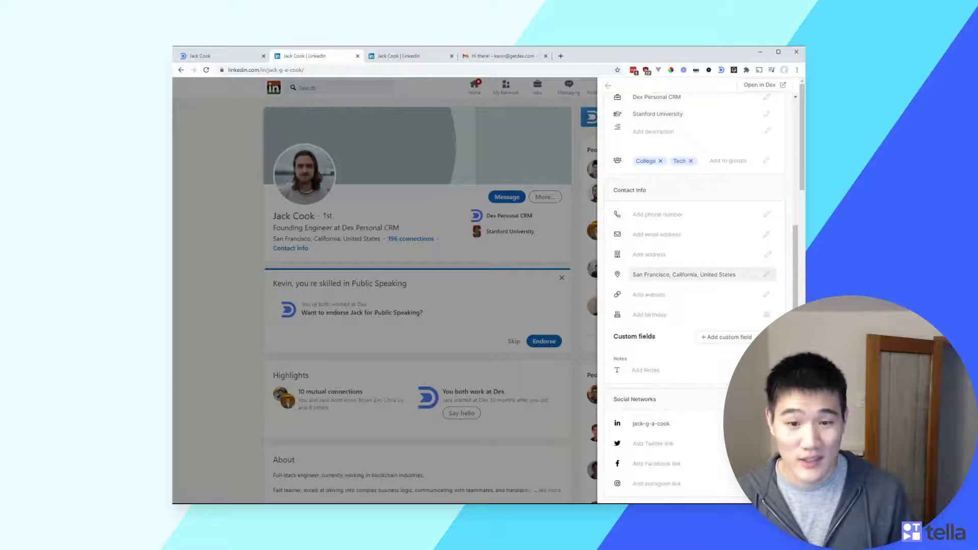
{"action": "scroll", "coordinate": [703, 274], "scroll_direction": "down", "scroll_amount": 3}
{"action": "scroll", "coordinate": [703, 275], "scroll_direction": "up", "scroll_amount": 3}
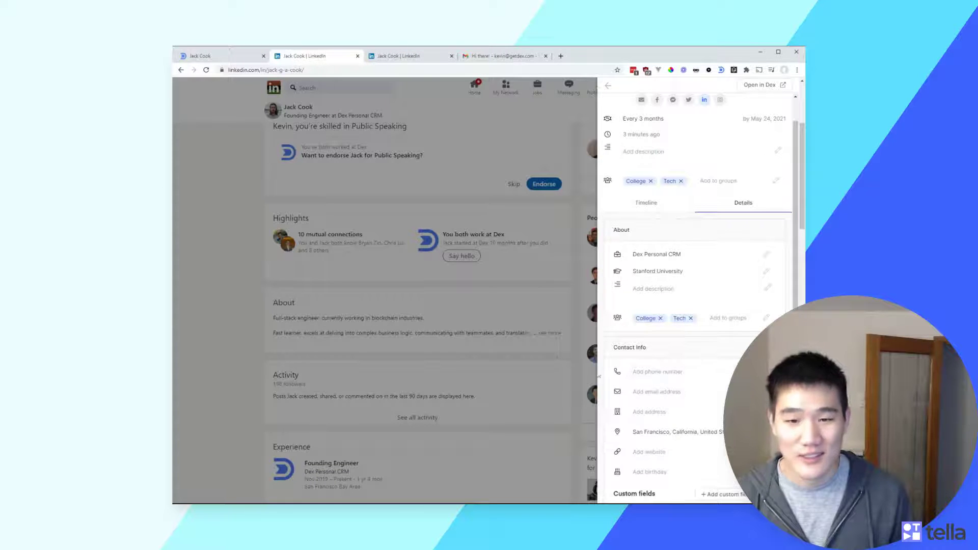
{"action": "scroll", "coordinate": [537, 322], "scroll_direction": "up", "scroll_amount": 2}
{"action": "scroll", "coordinate": [538, 322], "scroll_direction": "up", "scroll_amount": 1}
{"action": "scroll", "coordinate": [747, 278], "scroll_direction": "up", "scroll_amount": 1}
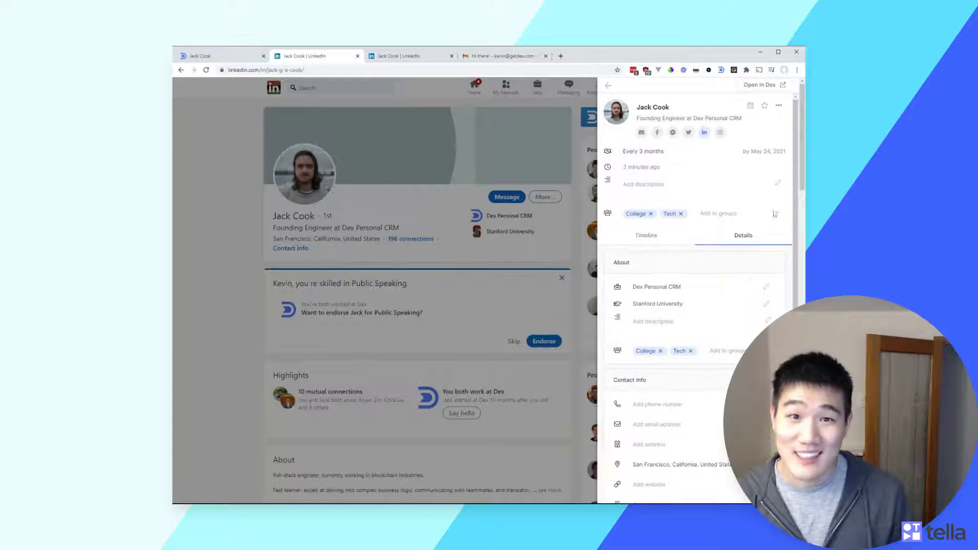
{"action": "left_click", "coordinate": [760, 87]}
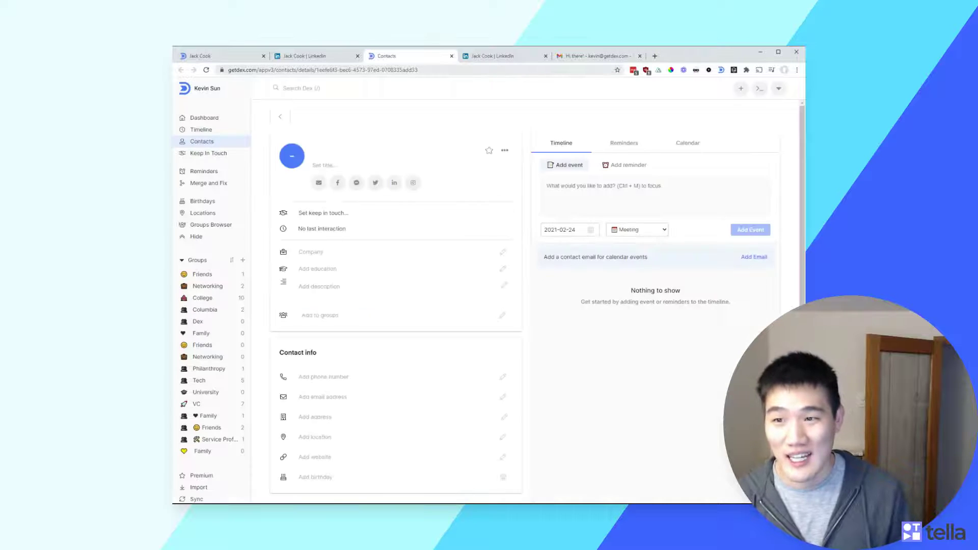
Run Facebook and Twitter people searches for the contact, then view their LinkedIn profile
{"action": "scroll", "coordinate": [565, 316], "scroll_direction": "down", "scroll_amount": 3}
{"action": "scroll", "coordinate": [572, 378], "scroll_direction": "up", "scroll_amount": 3}
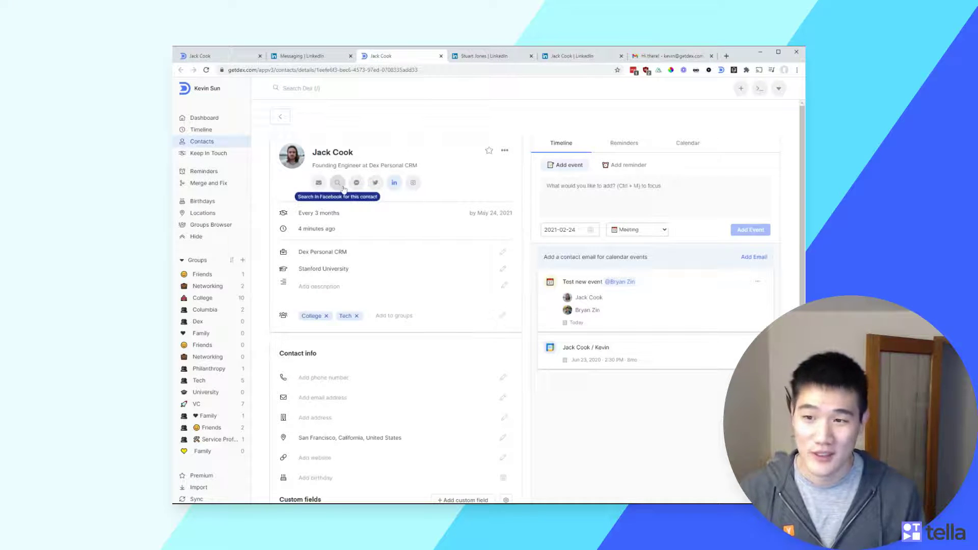
{"action": "left_click", "coordinate": [339, 183]}
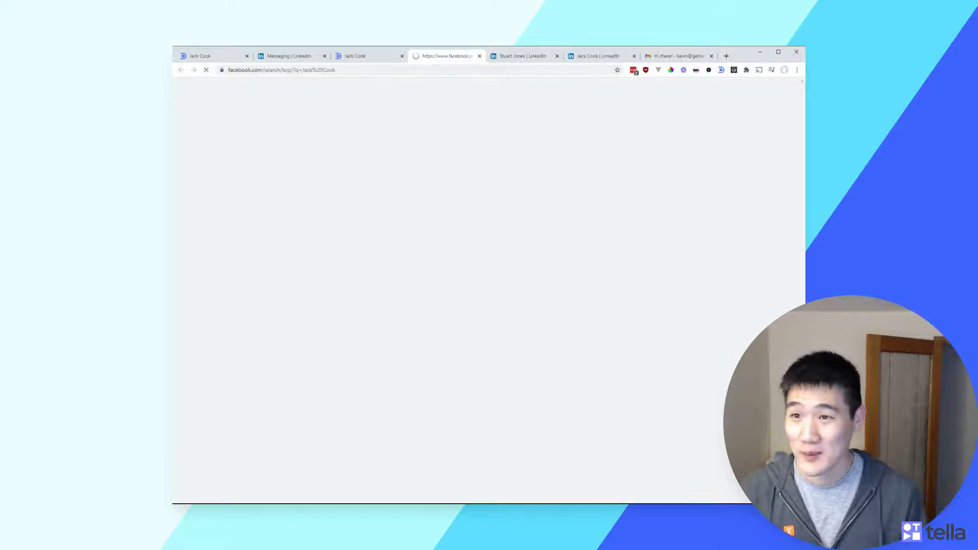
{"action": "left_click", "coordinate": [378, 60]}
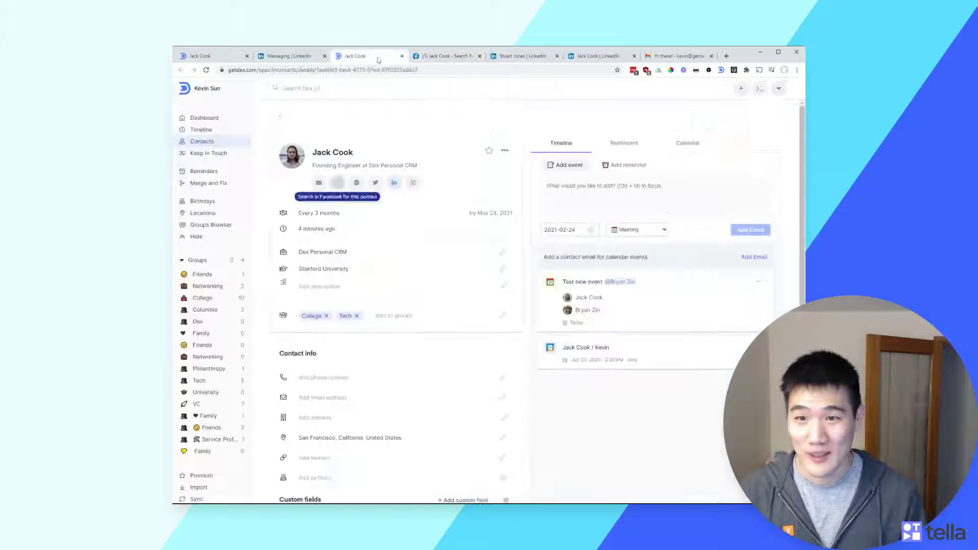
{"action": "left_click", "coordinate": [376, 182]}
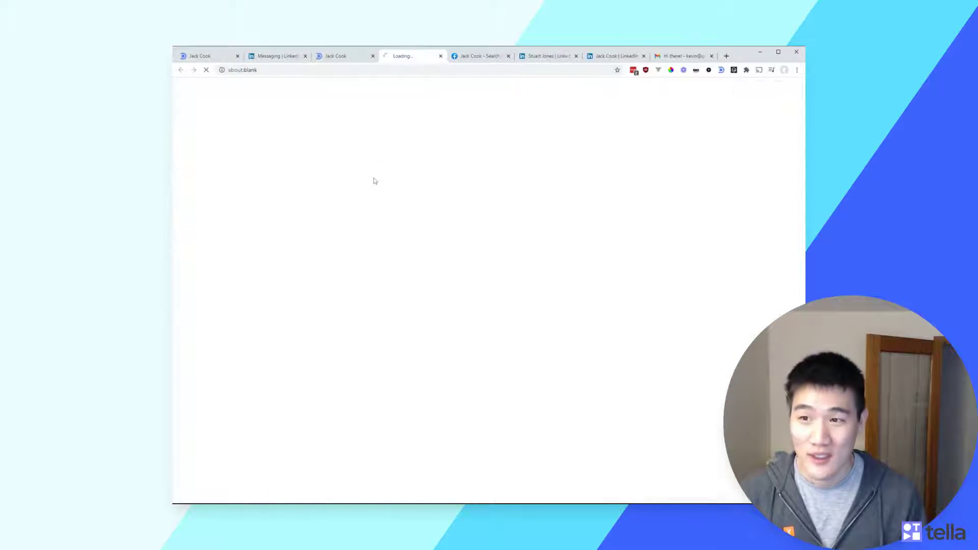
{"action": "left_click", "coordinate": [364, 61]}
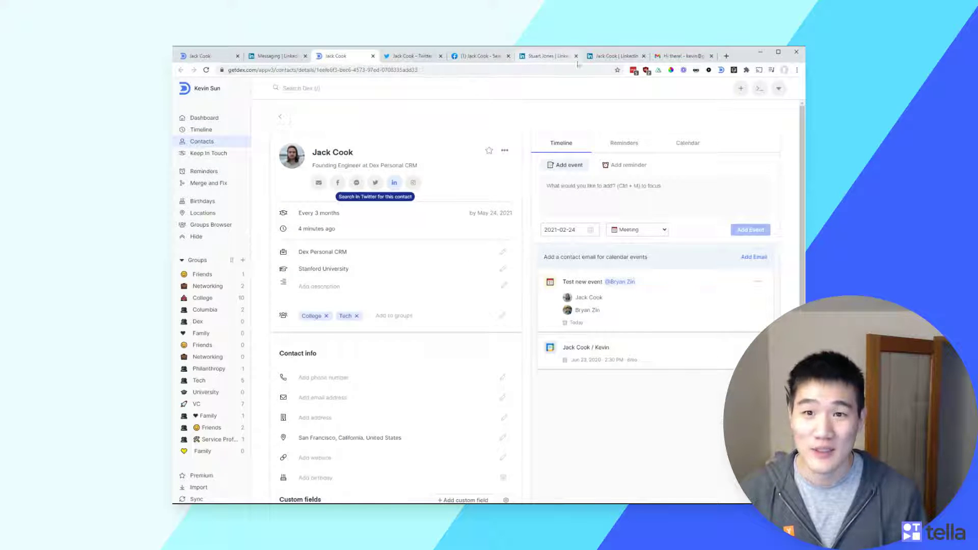
{"action": "left_click", "coordinate": [595, 62]}
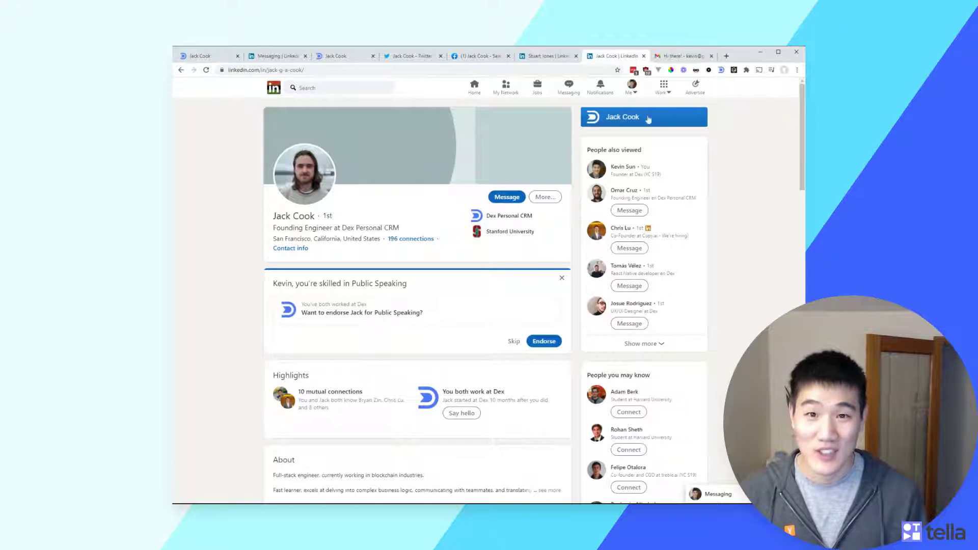
Link the Gmail message's sender to their existing Dex contact through the Dex panel
{"action": "key", "text": "ctrl+Tab"}
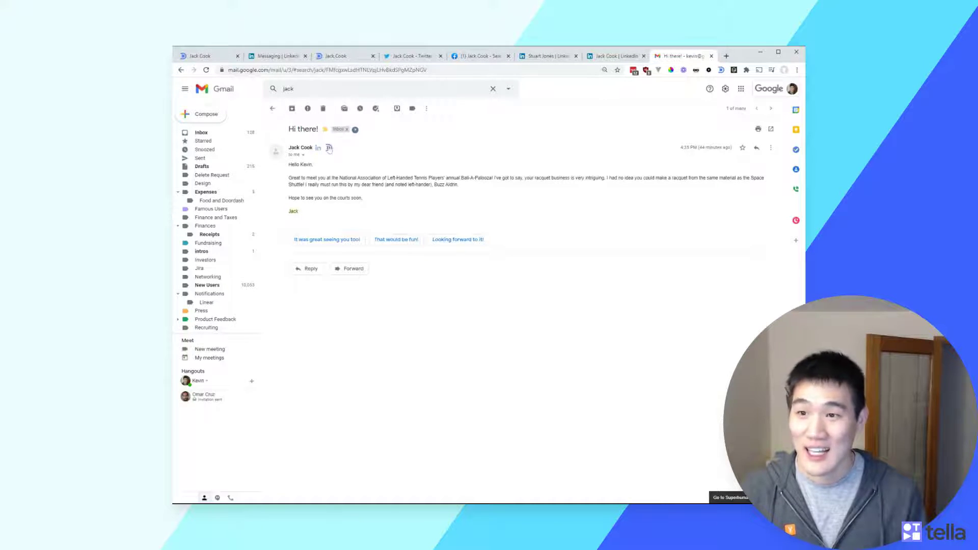
{"action": "left_click", "coordinate": [329, 149]}
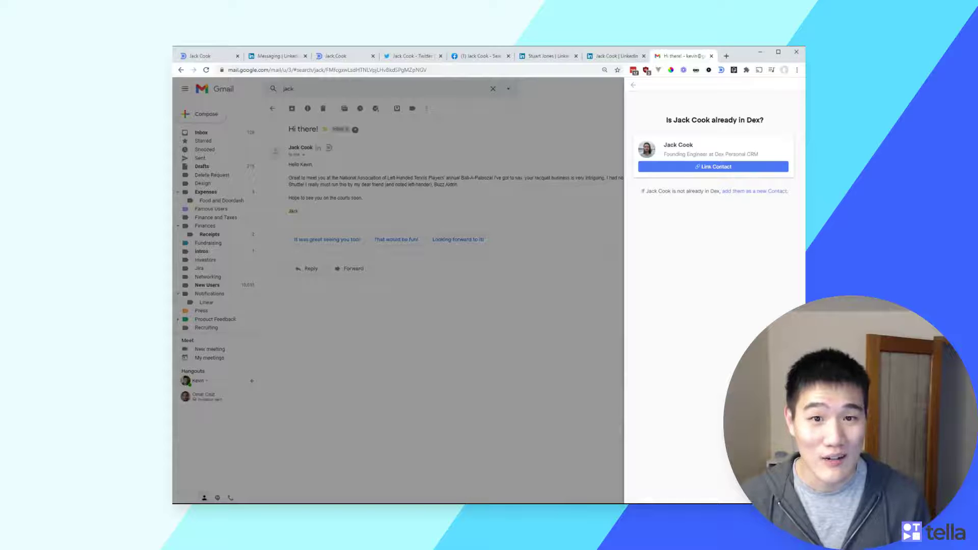
{"action": "left_click", "coordinate": [727, 167]}
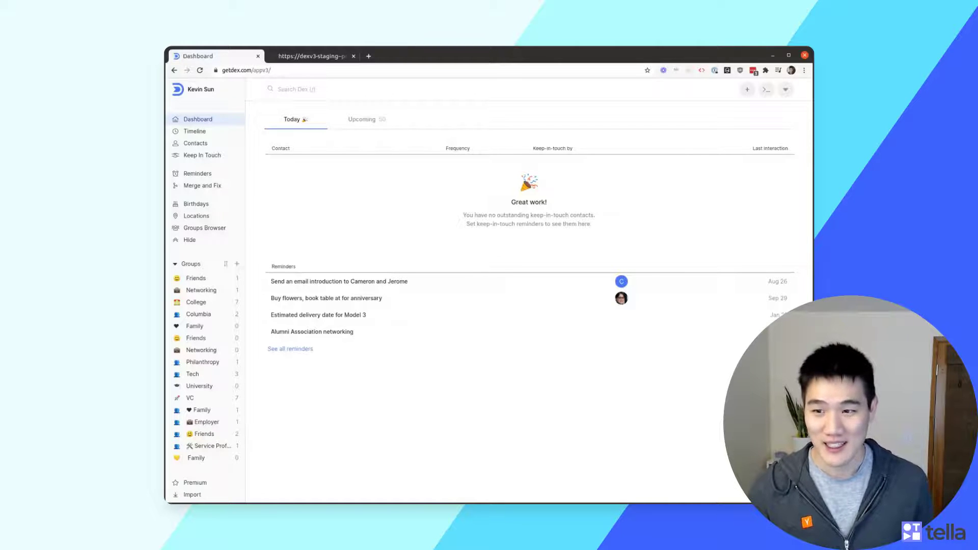
List the 50 upcoming keep-in-touch contacts, browse the rows, and open the Ctrl+K command menu
{"action": "left_click", "coordinate": [362, 119]}
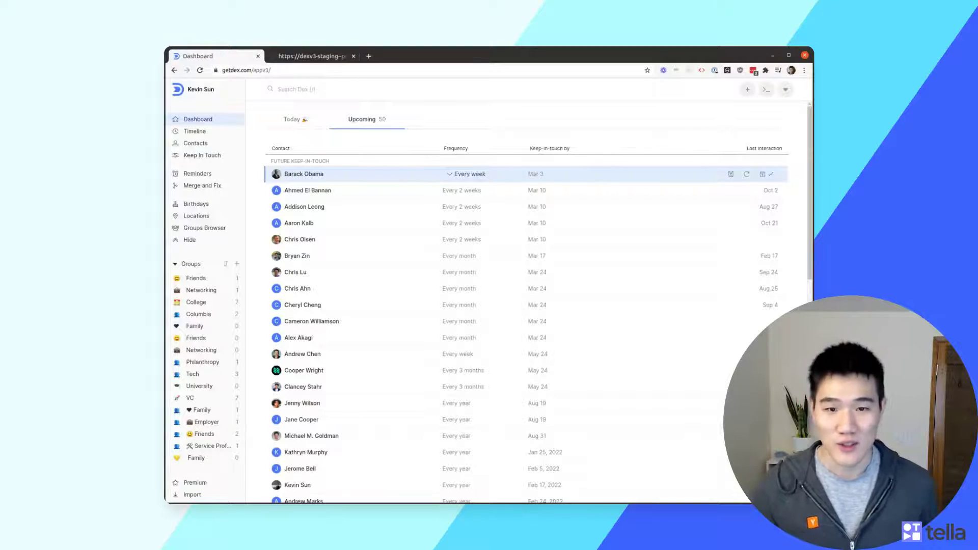
{"action": "key", "text": "Down"}
{"action": "key", "text": "Down"}
{"action": "key", "text": "Up"}
{"action": "key", "text": "Up"}
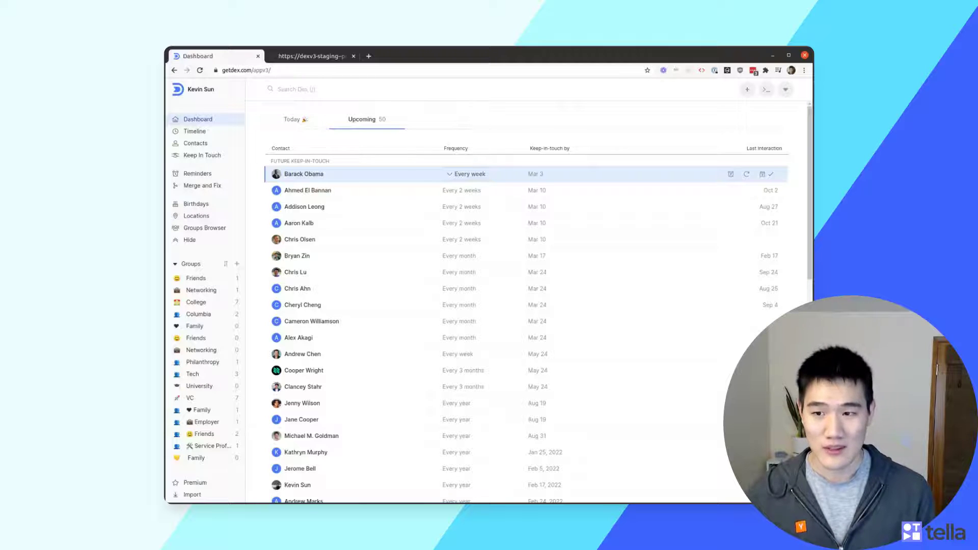
{"action": "key", "text": "ctrl+k"}
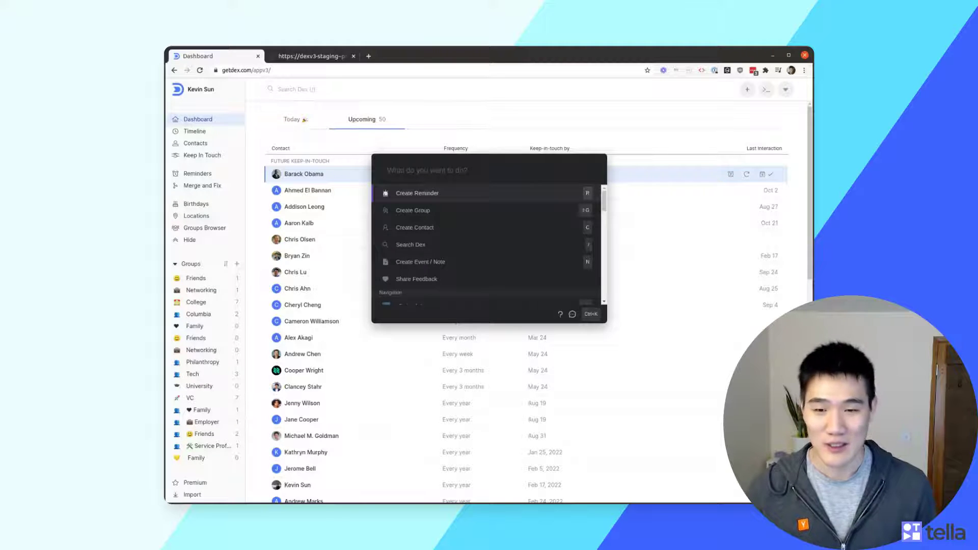
Review the Show Keyboard Shortcuts list, then browse the upcoming rows with J and K
{"action": "type", "text": "show"}
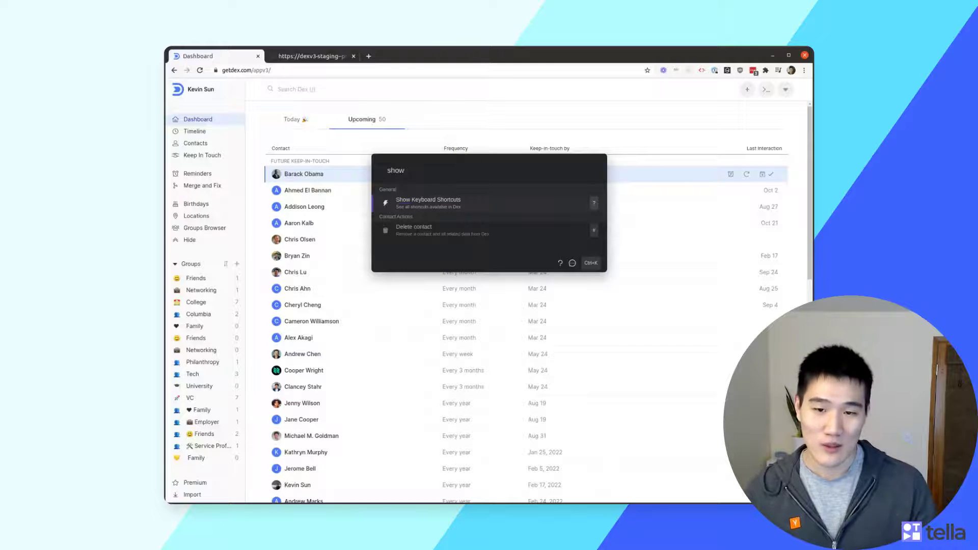
{"action": "key", "text": "Return"}
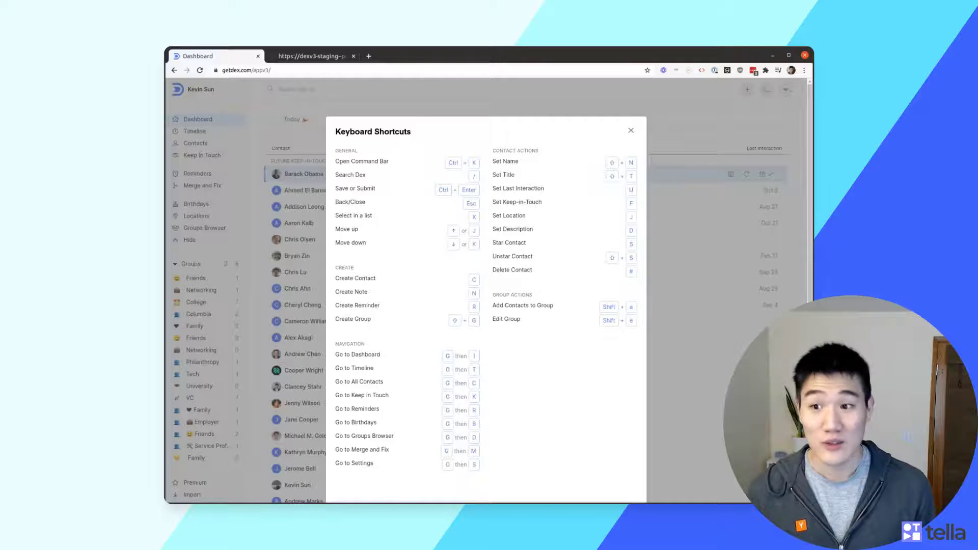
{"action": "key", "text": "Escape"}
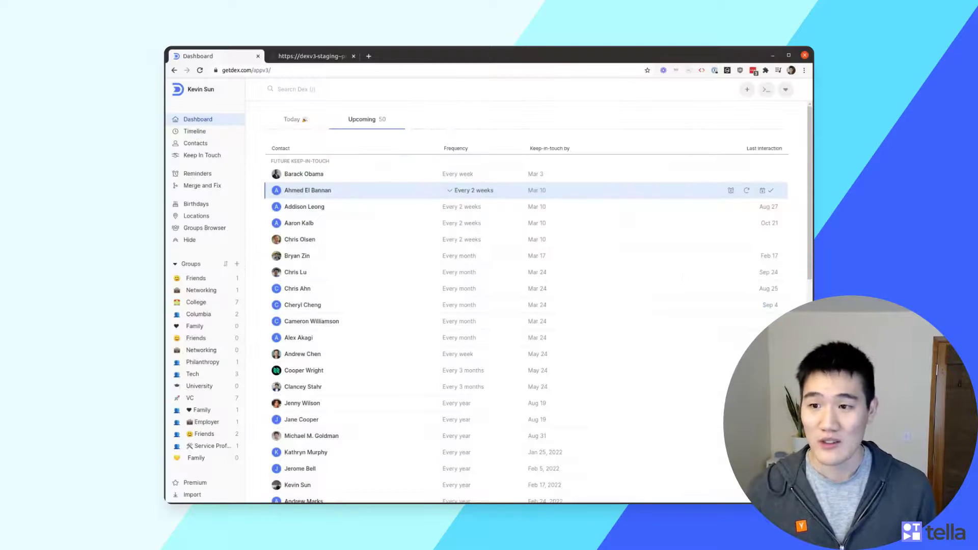
{"action": "key", "text": "j"}
{"action": "key", "text": "k"}
{"action": "key", "text": "k"}
{"action": "key", "text": "j"}
{"action": "key", "text": "j"}
{"action": "key", "text": "k"}
{"action": "key", "text": "k"}
{"action": "key", "text": "j"}
{"action": "key", "text": "j"}
{"action": "key", "text": "k"}
{"action": "key", "text": "k"}
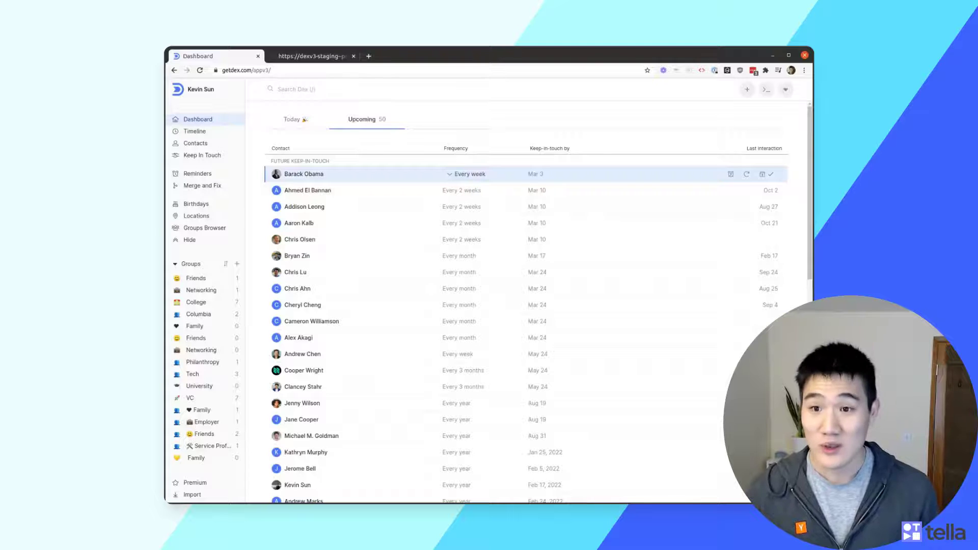
Set the top contact's frequency to Every 2 weeks and change the next contact's frequency
{"action": "key", "text": "f"}
{"action": "key", "text": "Down"}
{"action": "key", "text": "Return"}
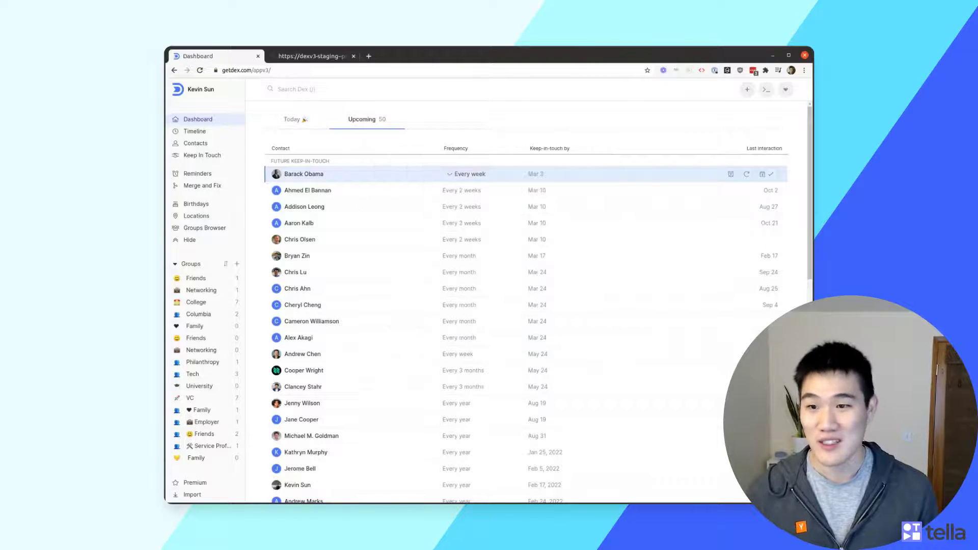
{"action": "key", "text": "f"}
{"action": "key", "text": "Up"}
{"action": "key", "text": "Up"}
{"action": "key", "text": "Return"}
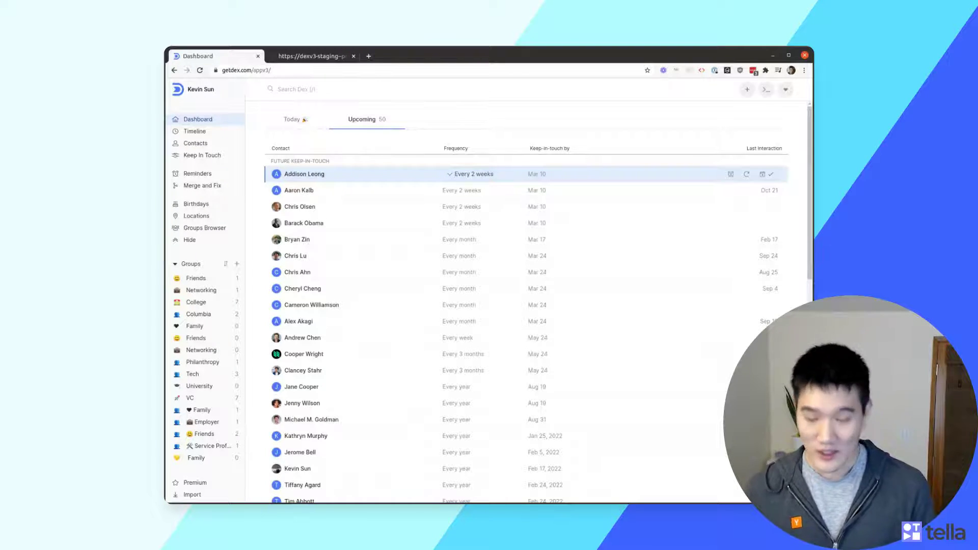
Snooze two contacts until 'apr 1' and 'in three m', and mark another as kept in touch
{"action": "type", "text": "s"}
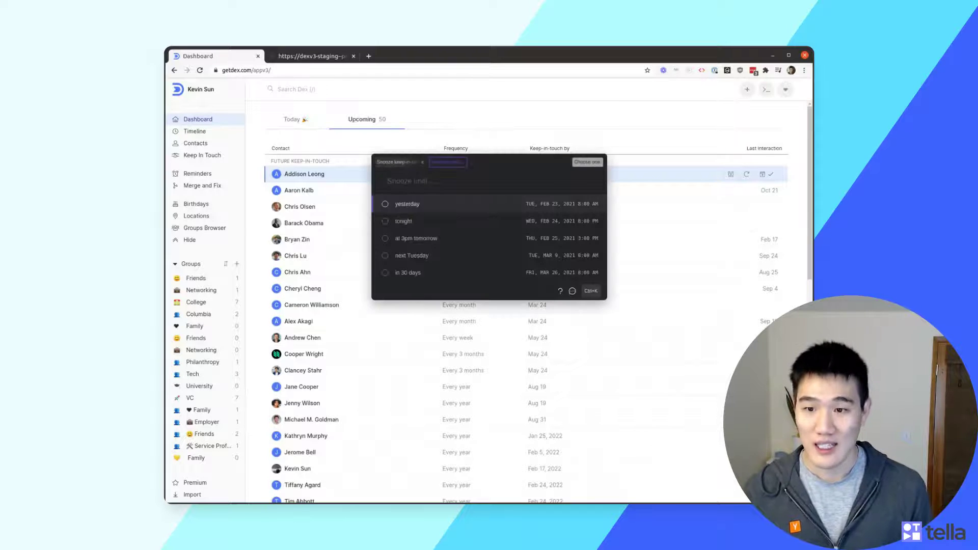
{"action": "type", "text": "apr 1"}
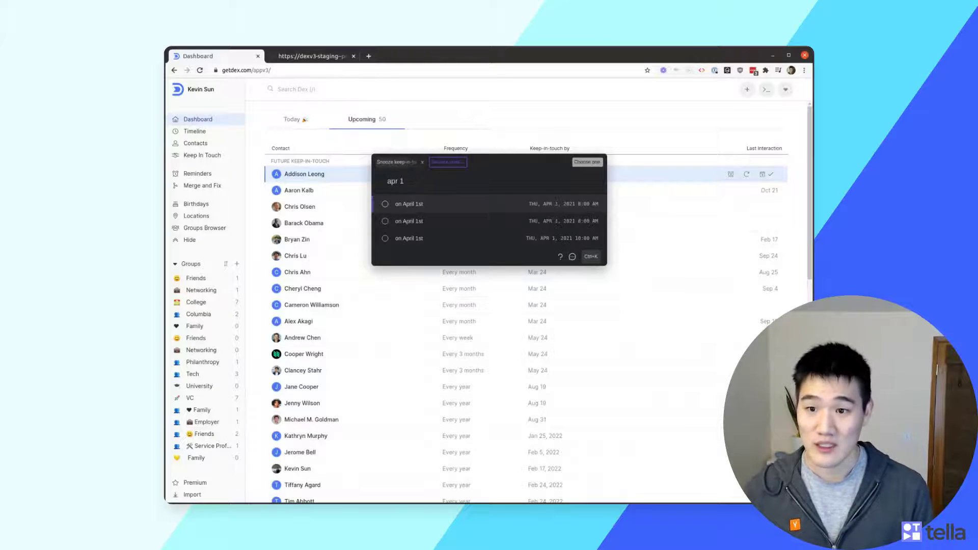
{"action": "key", "text": "Return"}
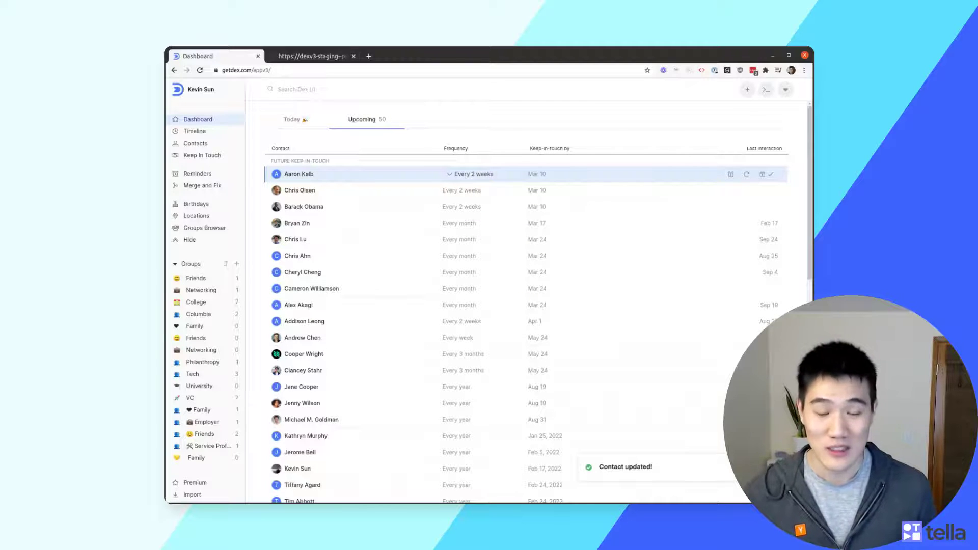
{"action": "key", "text": "s"}
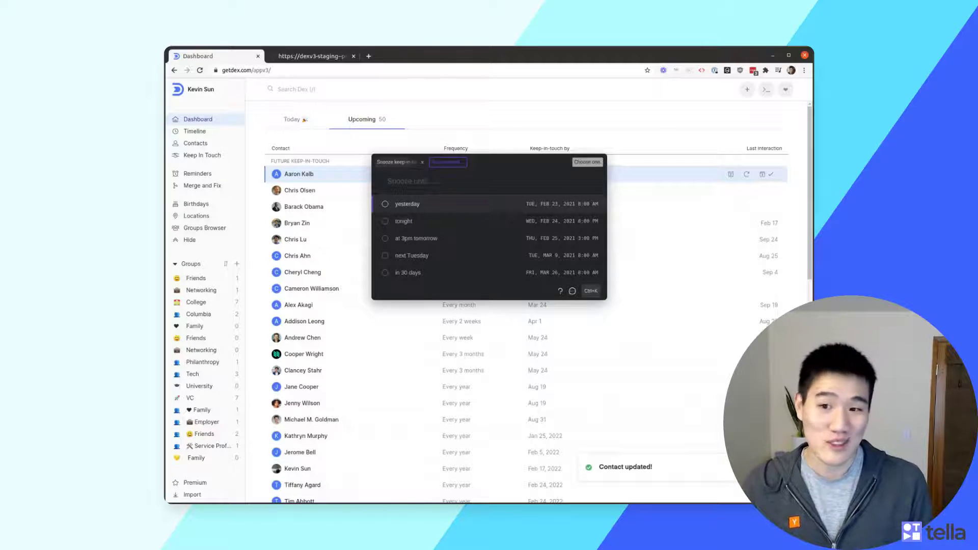
{"action": "type", "text": "in th"}
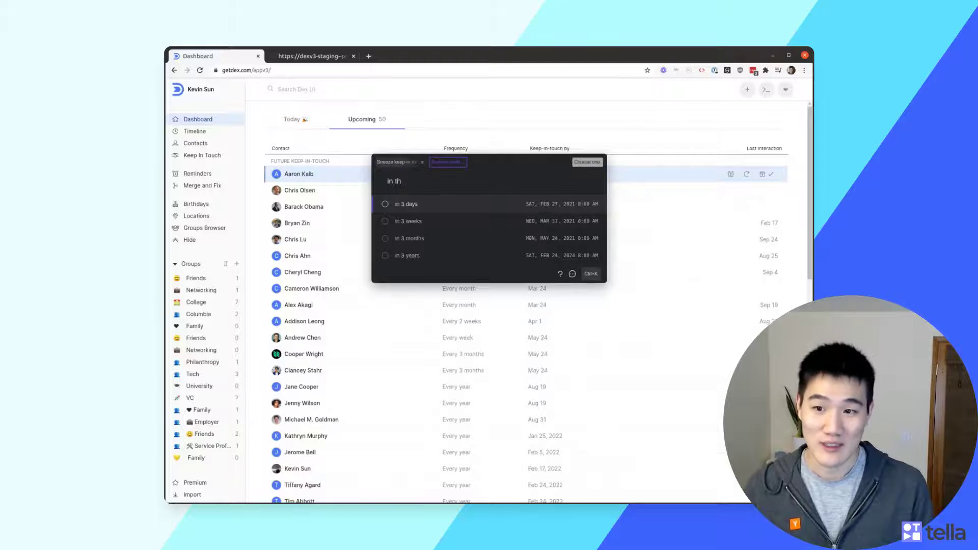
{"action": "type", "text": "ree month"}
{"action": "key", "text": "Return"}
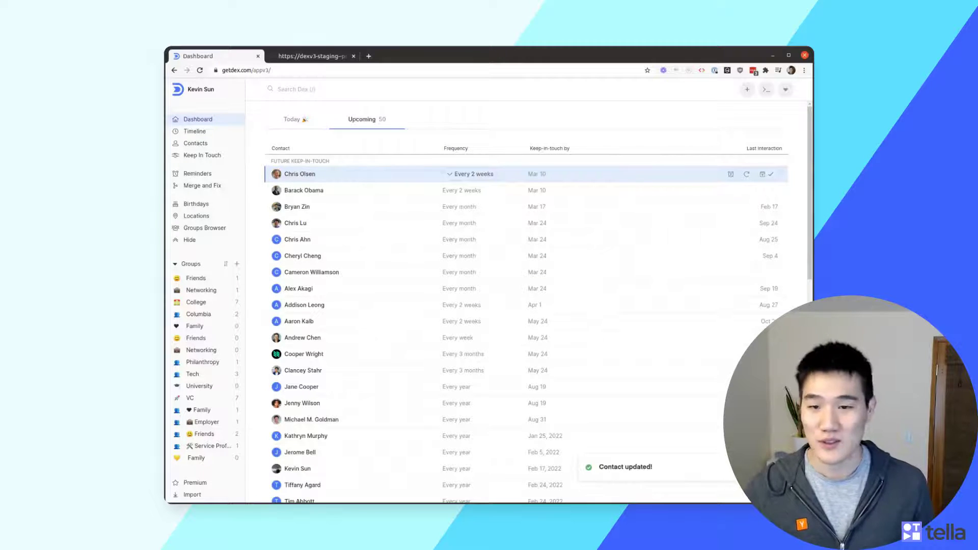
{"action": "key", "text": "t"}
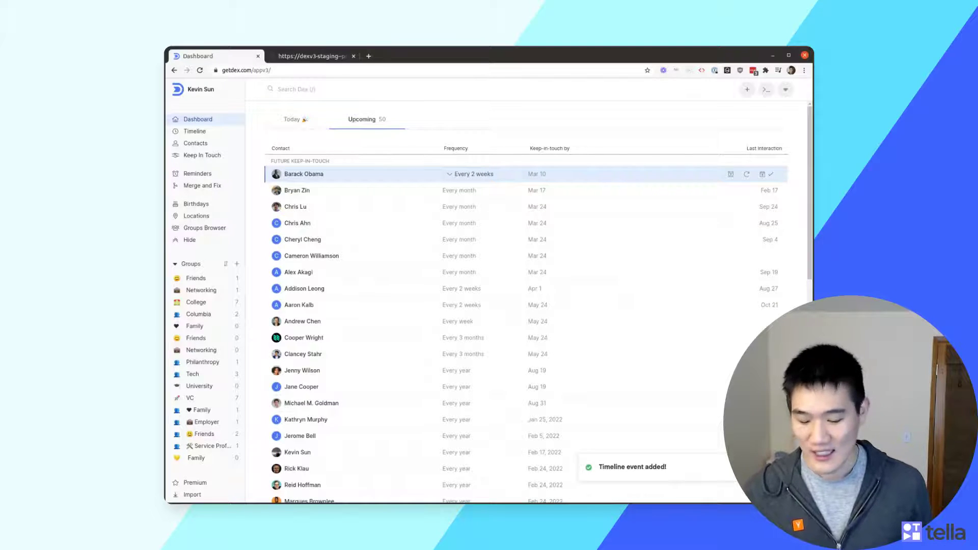
Log a 'Test event' timeline event for the top upcoming contact, then return to Today
{"action": "key", "text": "Down"}
{"action": "key", "text": "Up"}
{"action": "key", "text": "e"}
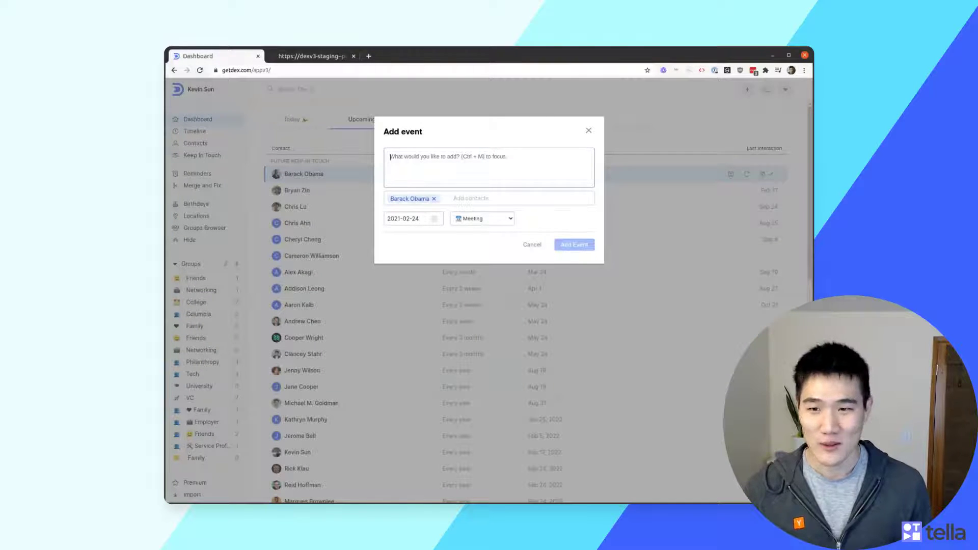
{"action": "type", "text": "Test event"}
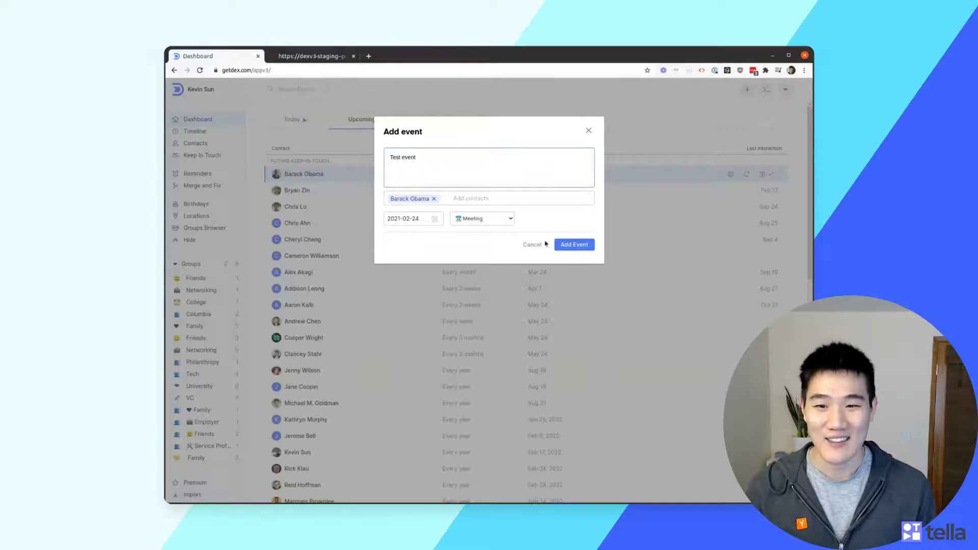
{"action": "left_click", "coordinate": [571, 246]}
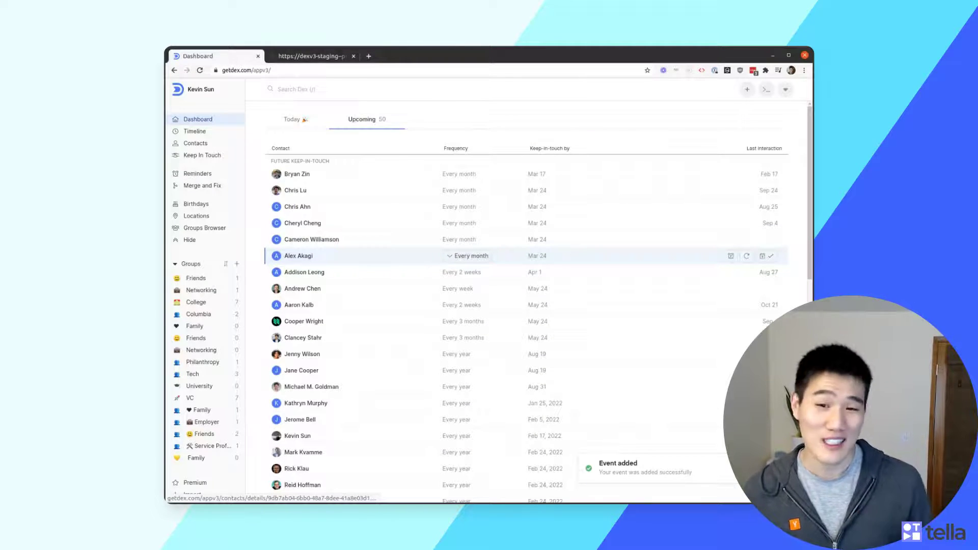
{"action": "key", "text": "Up"}
{"action": "key", "text": "Up"}
{"action": "key", "text": "Up"}
{"action": "key", "text": "Up"}
{"action": "key", "text": "Up"}
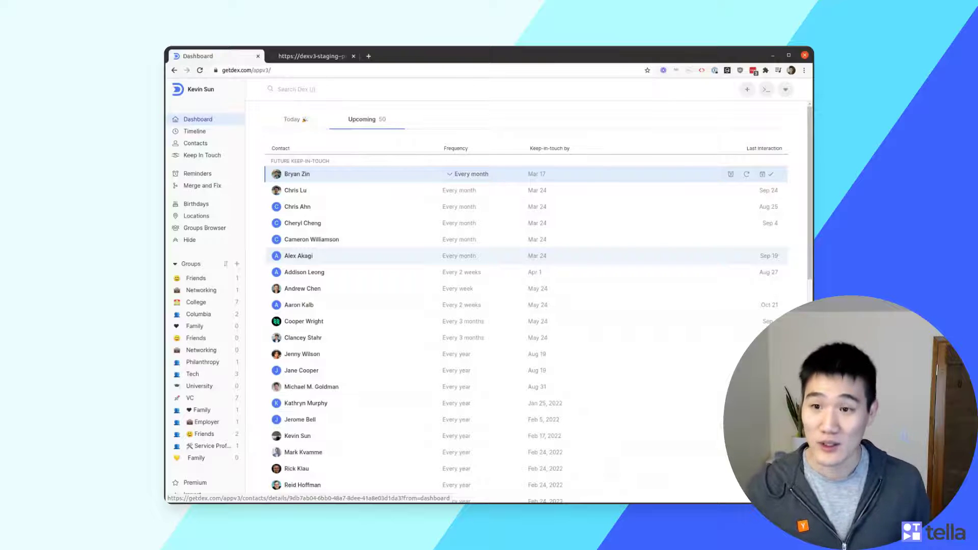
{"action": "left_click", "coordinate": [293, 119]}
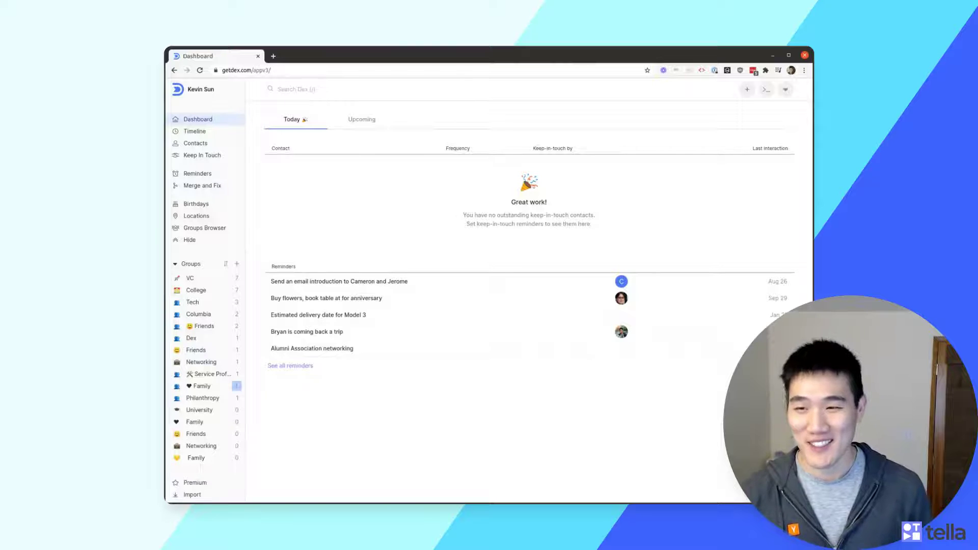
Go to the Timeline page and try its search with 'event' and the year filter
{"action": "key", "text": "g"}
{"action": "key", "text": "t"}
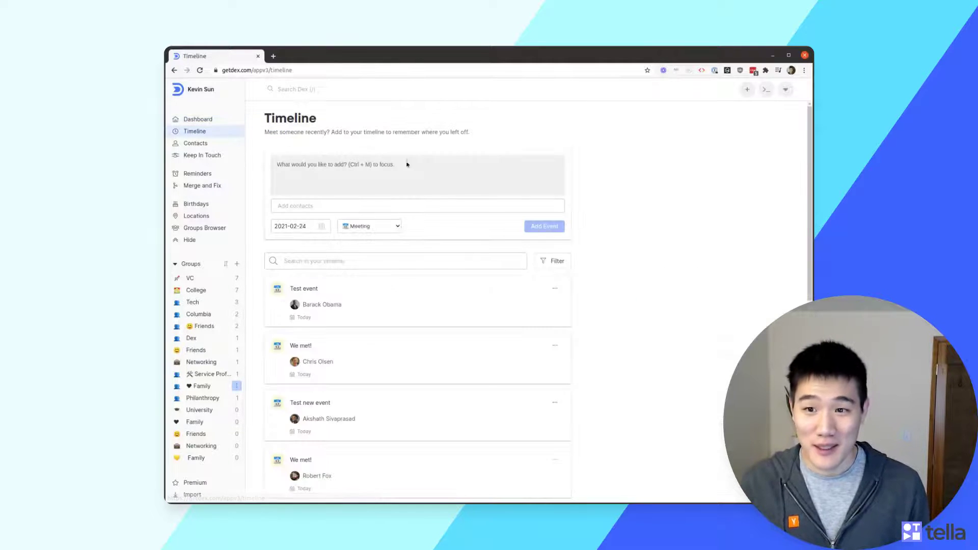
{"action": "scroll", "coordinate": [668, 231], "scroll_direction": "down", "scroll_amount": 3}
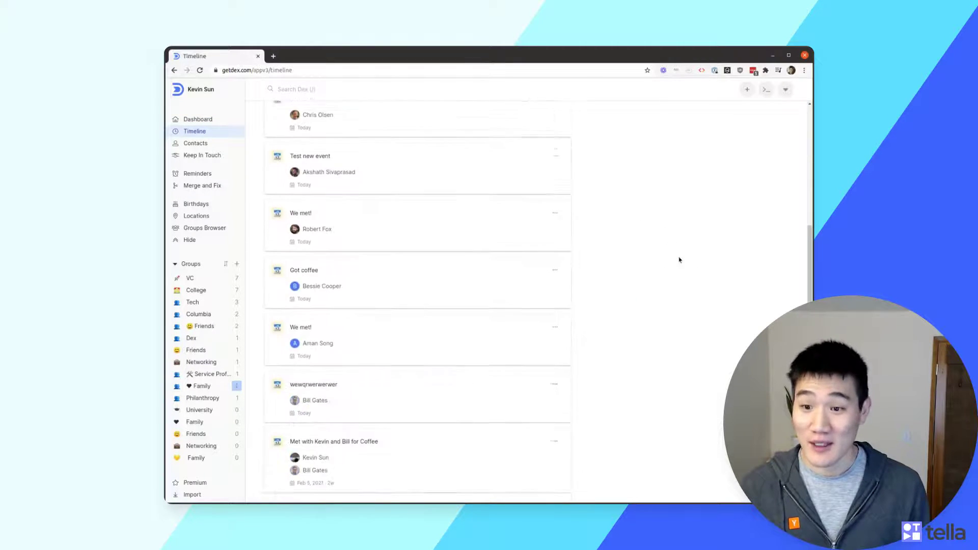
{"action": "scroll", "coordinate": [679, 260], "scroll_direction": "up", "scroll_amount": 2}
{"action": "left_click", "coordinate": [378, 240]}
{"action": "type", "text": "event"}
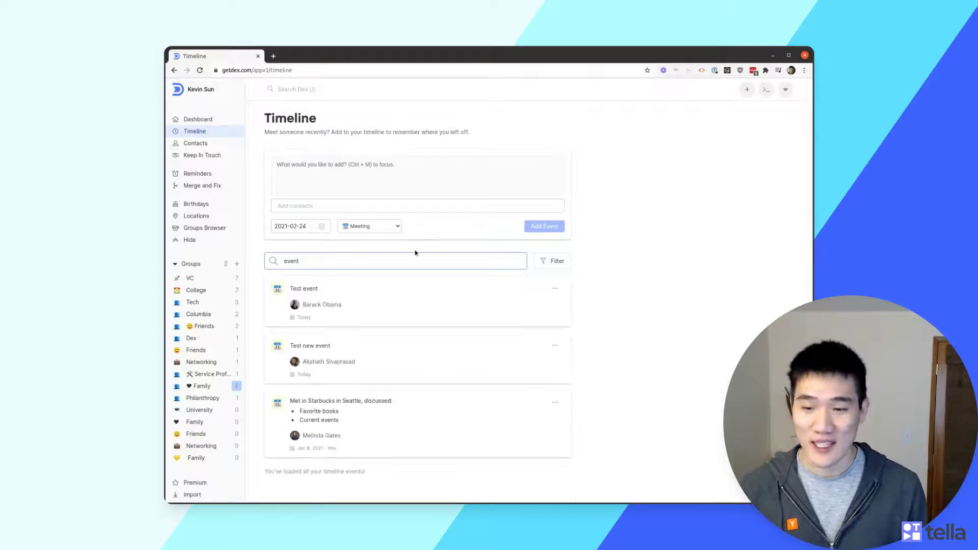
{"action": "key", "text": "BackSpace"}
{"action": "key", "text": "BackSpace"}
{"action": "key", "text": "BackSpace"}
{"action": "key", "text": "BackSpace"}
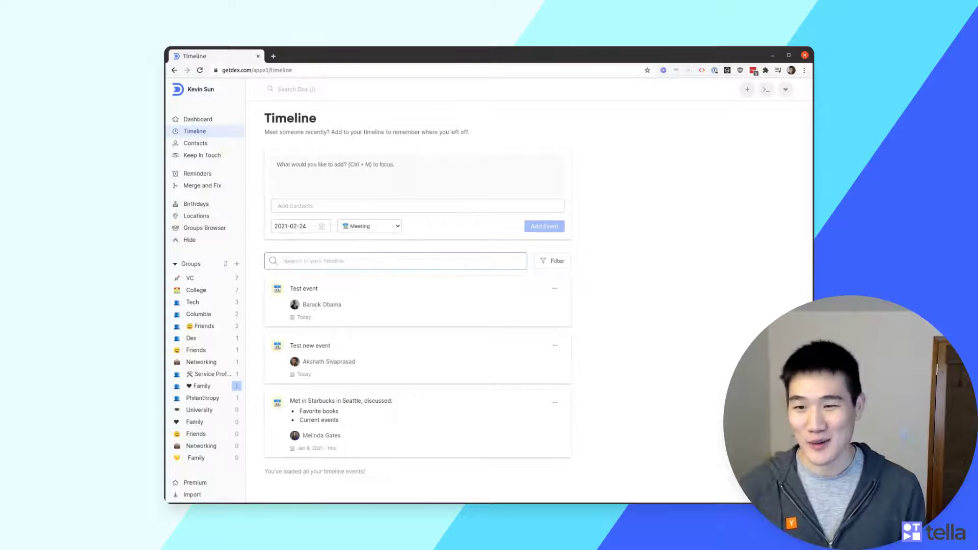
{"action": "left_click", "coordinate": [555, 261]}
Add a 'Test new event' timeline note that @-mentions two contacts
{"action": "left_click", "coordinate": [436, 178]}
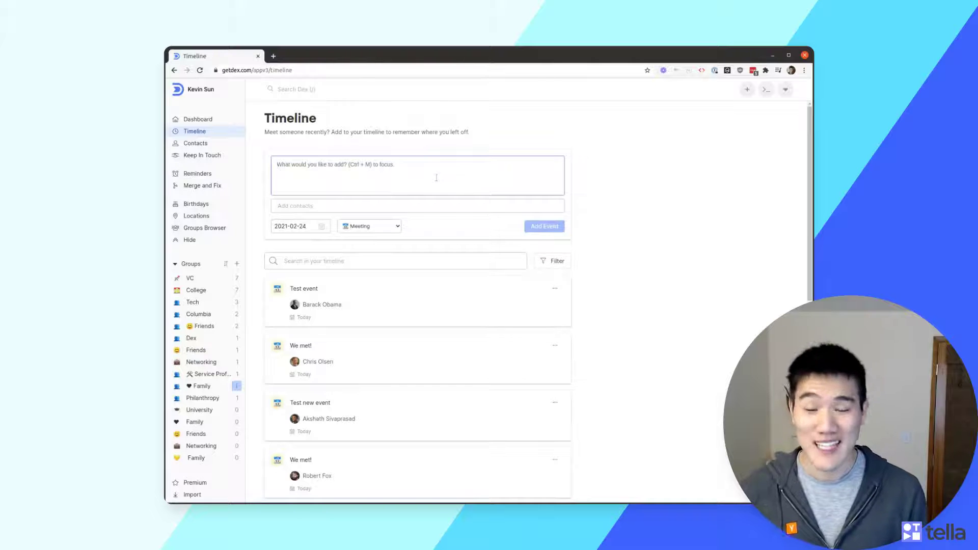
{"action": "type", "text": "Test new evetn"}
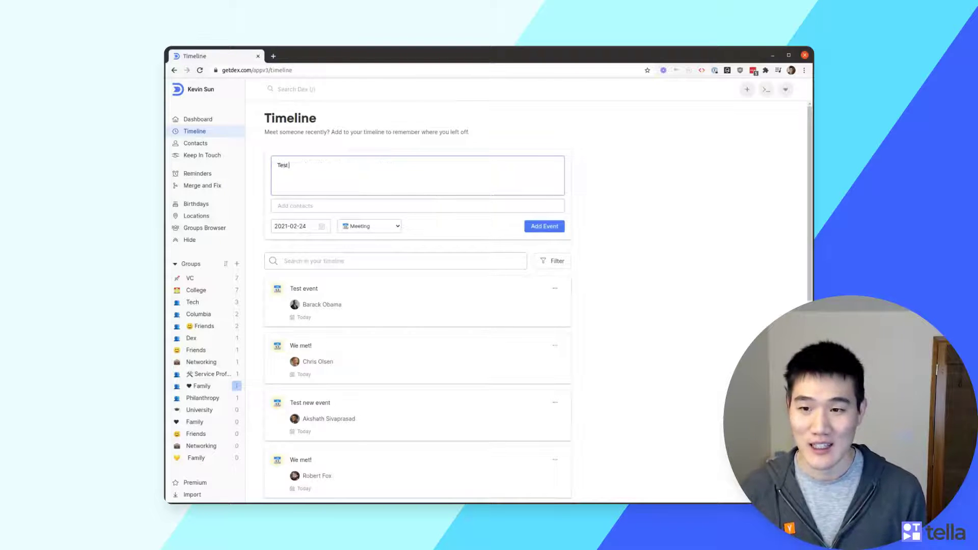
{"action": "key", "text": "BackSpace"}
{"action": "key", "text": "BackSpace"}
{"action": "type", "text": "nt @Al"}
{"action": "key", "text": "Return"}
{"action": "type", "text": "and @bb"}
{"action": "key", "text": "Return"}
{"action": "left_click", "coordinate": [546, 227]}
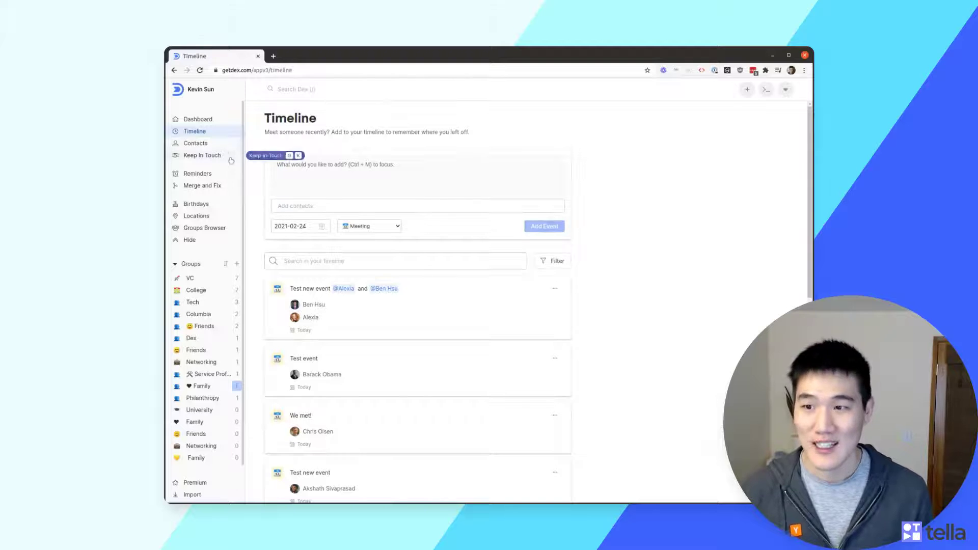
Open All contacts and preview several contacts' details beside the list
{"action": "left_click", "coordinate": [223, 144]}
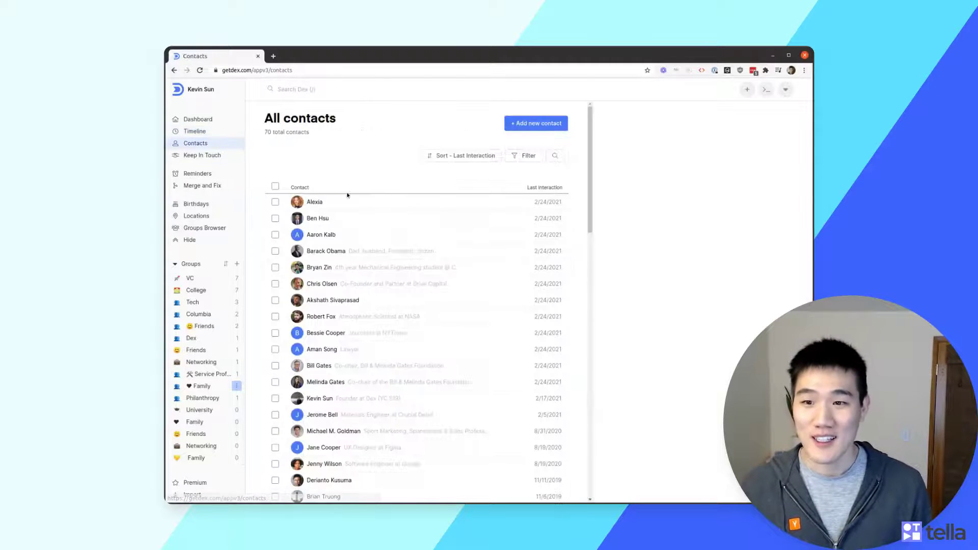
{"action": "scroll", "coordinate": [357, 209], "scroll_direction": "down", "scroll_amount": 3}
{"action": "scroll", "coordinate": [372, 214], "scroll_direction": "up", "scroll_amount": 3}
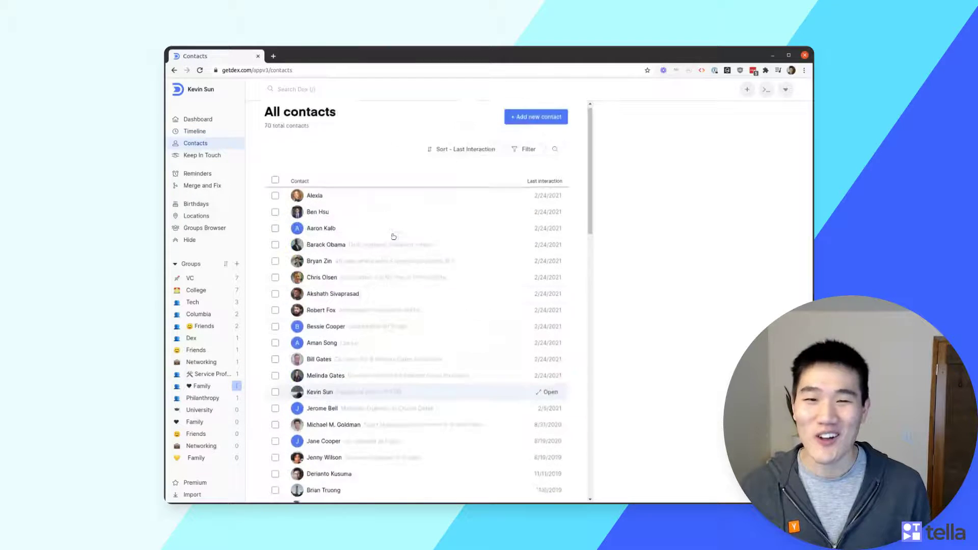
{"action": "left_click", "coordinate": [370, 218]}
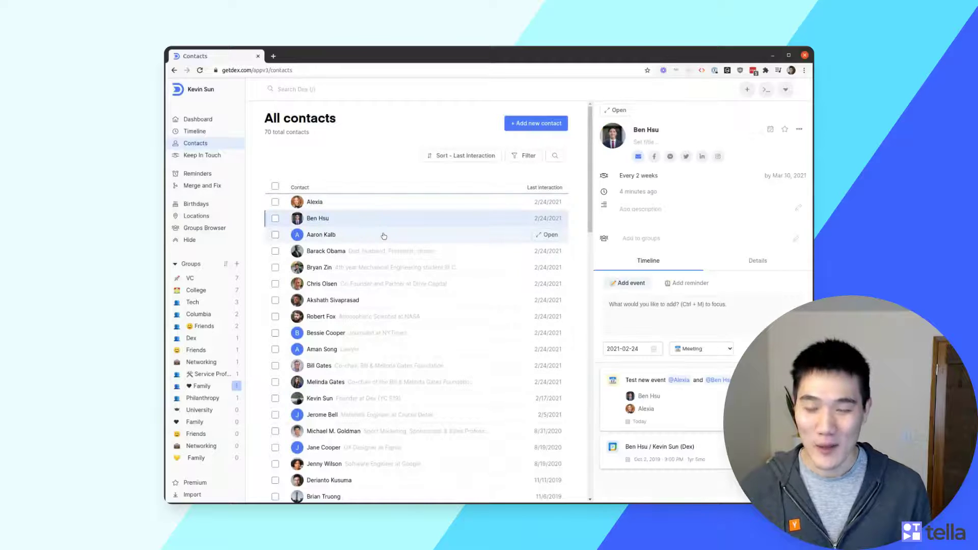
{"action": "key", "text": "Down"}
{"action": "key", "text": "Down"}
{"action": "key", "text": "Down"}
{"action": "key", "text": "Down"}
{"action": "key", "text": "Down"}
{"action": "key", "text": "Down"}
{"action": "key", "text": "Down"}
{"action": "key", "text": "Down"}
{"action": "key", "text": "Down"}
{"action": "key", "text": "Down"}
{"action": "key", "text": "Down"}
{"action": "key", "text": "Down"}
{"action": "key", "text": "Down"}
{"action": "key", "text": "Down"}
{"action": "key", "text": "Down"}
{"action": "key", "text": "Down"}
{"action": "key", "text": "Down"}
{"action": "key", "text": "Down"}
{"action": "key", "text": "Down"}
{"action": "key", "text": "Down"}
{"action": "key", "text": "Up"}
{"action": "key", "text": "Up"}
{"action": "key", "text": "Up"}
{"action": "key", "text": "Up"}
{"action": "key", "text": "Down"}
{"action": "key", "text": "Down"}
{"action": "key", "text": "Up"}
{"action": "key", "text": "Down"}
{"action": "key", "text": "Down"}
{"action": "key", "text": "Down"}
{"action": "key", "text": "Up"}
{"action": "key", "text": "Up"}
{"action": "key", "text": "Up"}
{"action": "scroll", "coordinate": [364, 218], "scroll_direction": "up", "scroll_amount": 10}
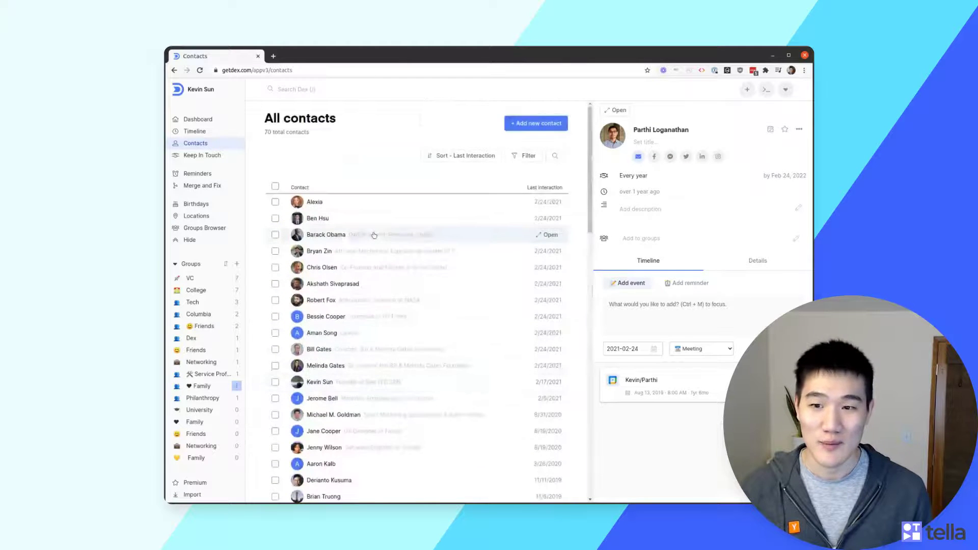
Tick several contacts and look through the Groups, Frequency and more-options bulk menus
{"action": "left_click", "coordinate": [364, 218]}
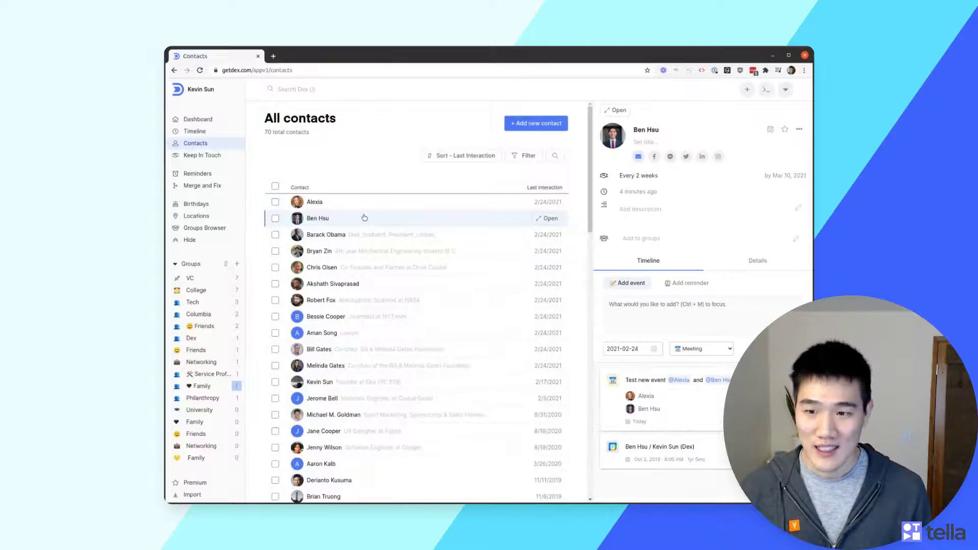
{"action": "key", "text": "x"}
{"action": "key", "text": "shift+Down"}
{"action": "key", "text": "shift+Down"}
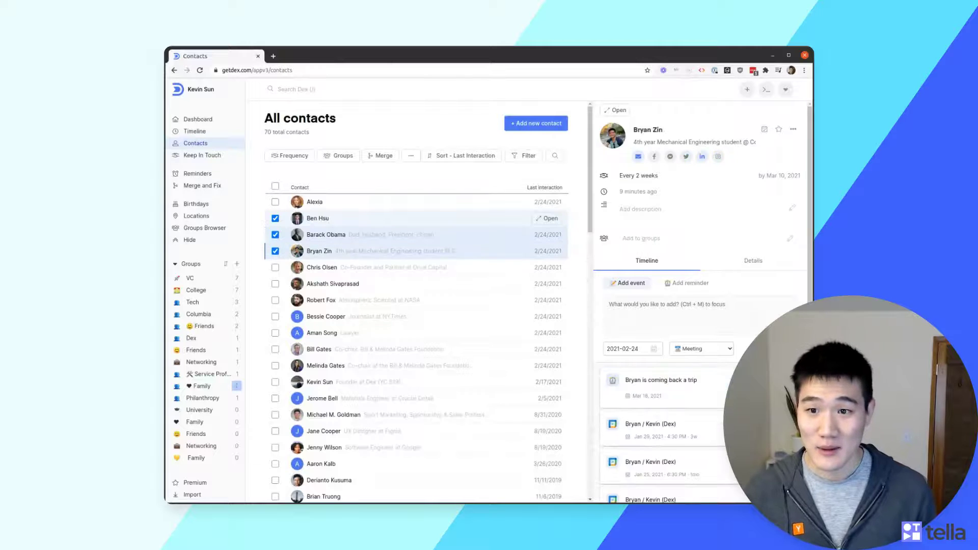
{"action": "key", "text": "Down"}
{"action": "key", "text": "x"}
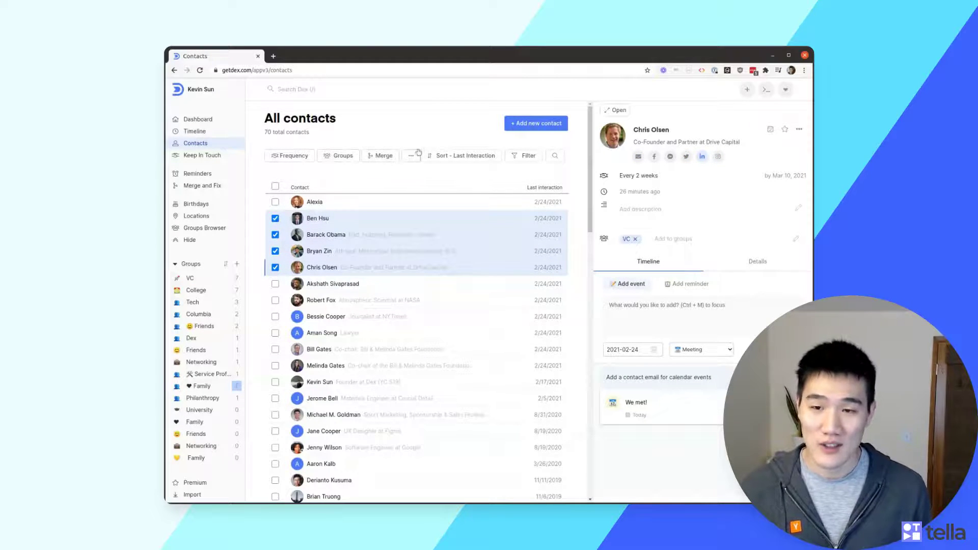
{"action": "left_click", "coordinate": [341, 156]}
{"action": "left_click", "coordinate": [377, 132]}
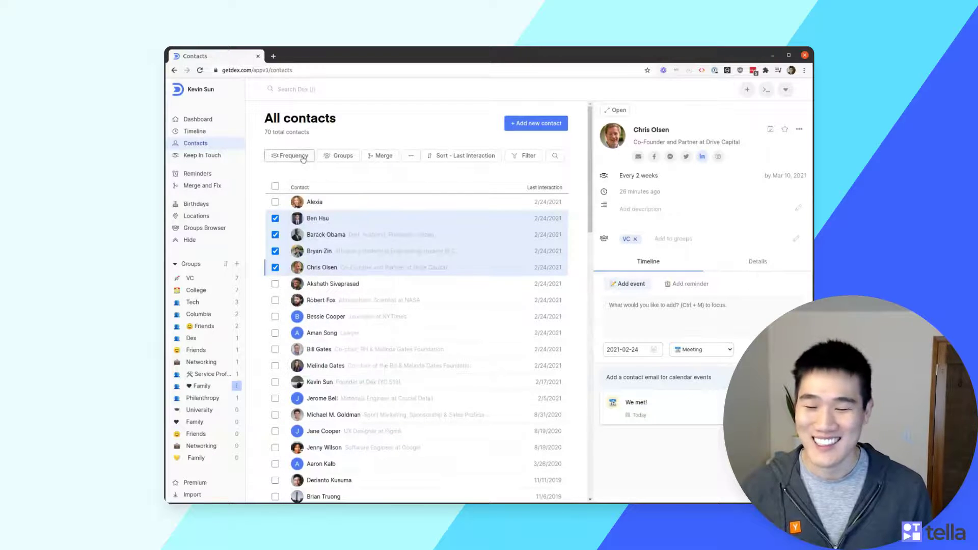
{"action": "left_click", "coordinate": [290, 155]}
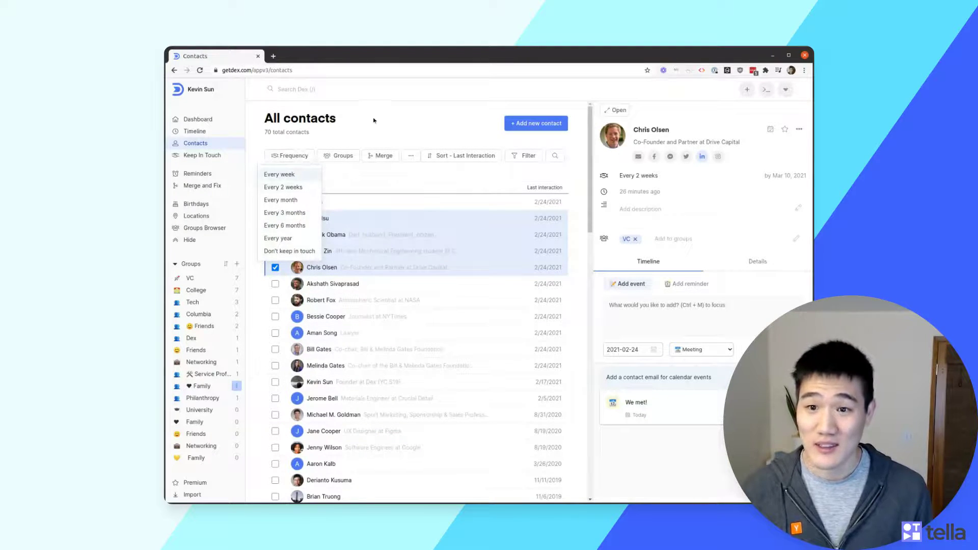
{"action": "left_click", "coordinate": [314, 138]}
{"action": "left_click", "coordinate": [411, 156]}
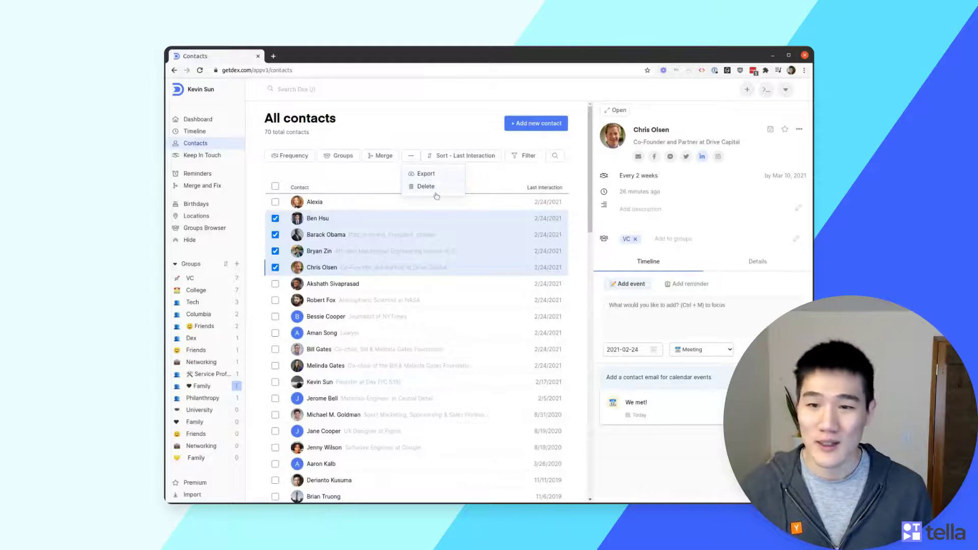
{"action": "left_click", "coordinate": [407, 124]}
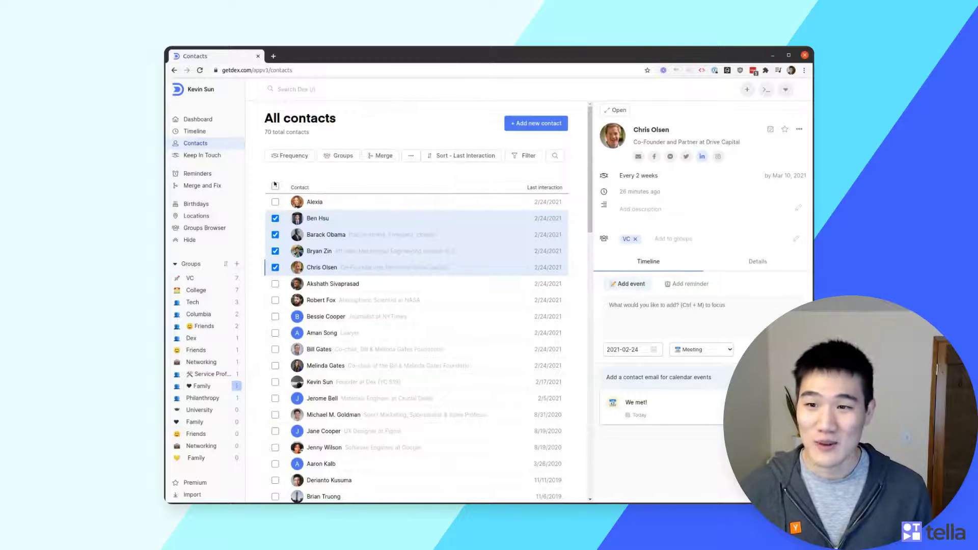
Select every contact with the header checkbox and recheck the export and delete options
{"action": "left_click", "coordinate": [275, 186]}
{"action": "left_click", "coordinate": [411, 156]}
{"action": "left_click", "coordinate": [435, 135]}
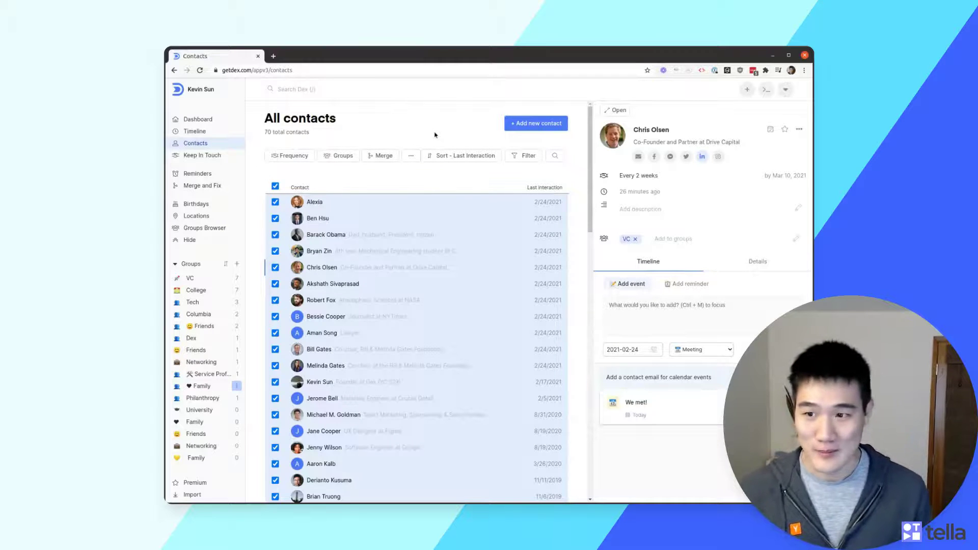
{"action": "left_click", "coordinate": [207, 157]}
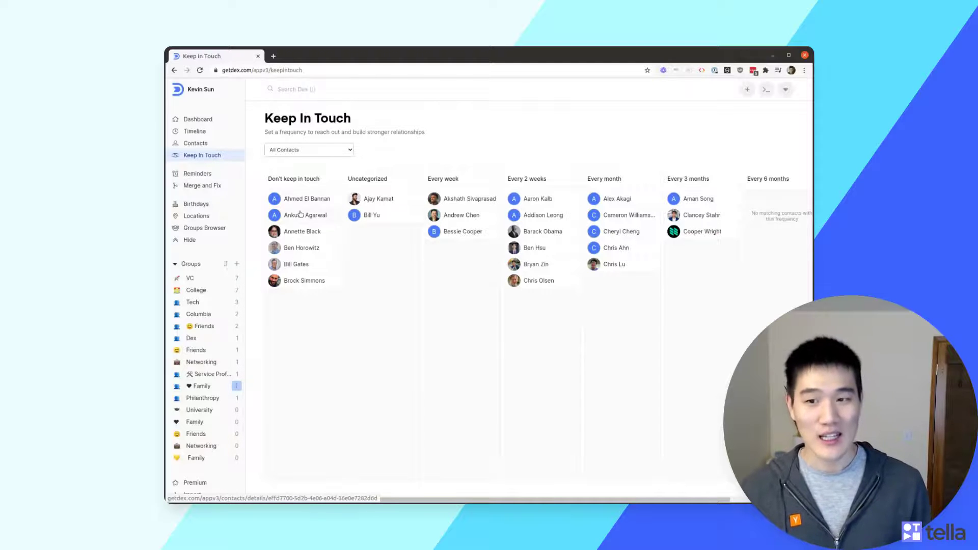
Drag one contact card into Uncategorized and another from Every week to Every 2 weeks
{"action": "left_click_drag", "start_coordinate": [314, 218], "coordinate": [377, 262]}
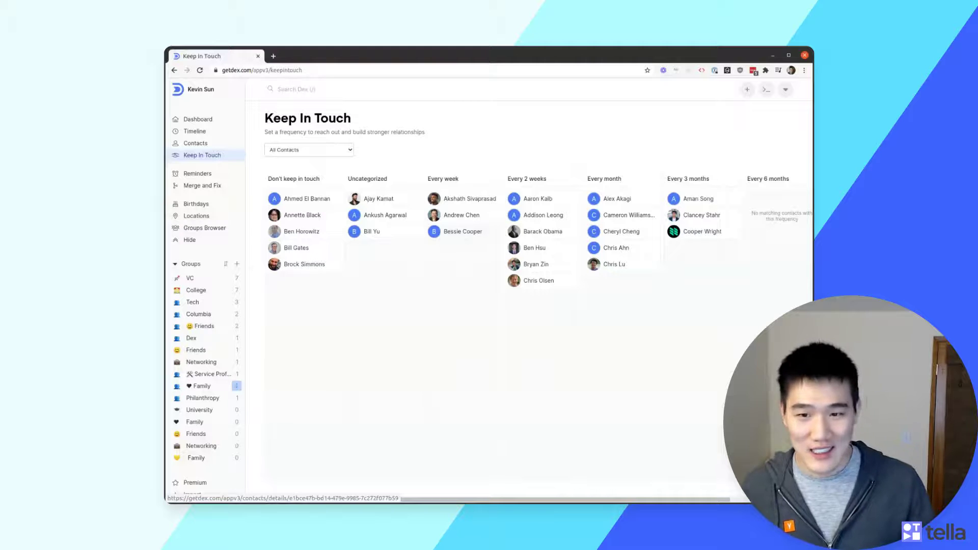
{"action": "left_click_drag", "start_coordinate": [465, 234], "coordinate": [544, 353]}
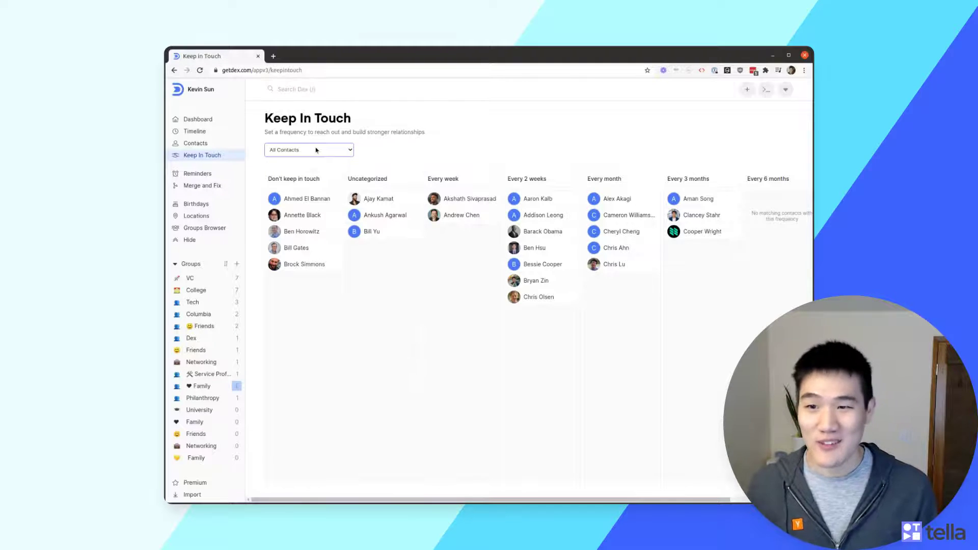
{"action": "left_click", "coordinate": [198, 174]}
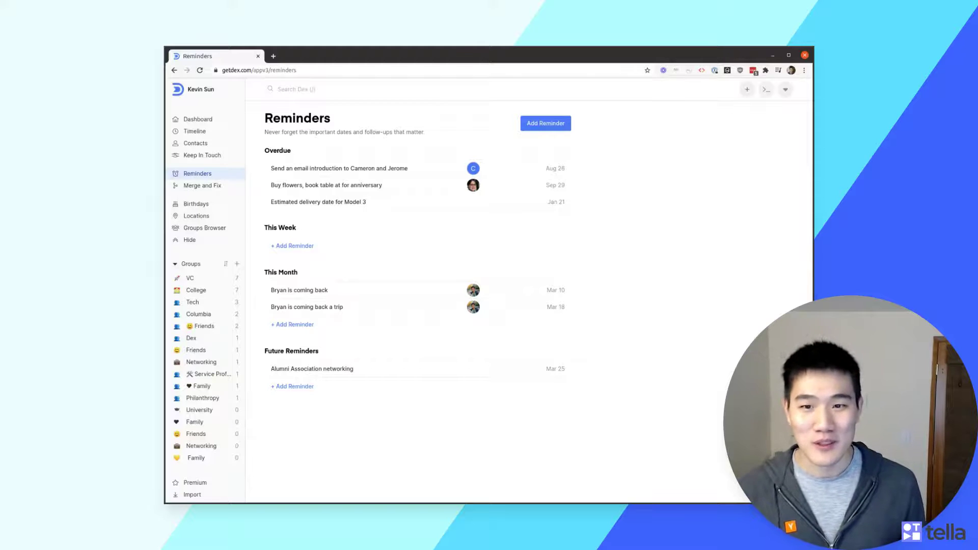
Browse the Merge and Fix suggestions and two birthday contacts' details, ending on Locations
{"action": "mouse_move", "coordinate": [472, 293]}
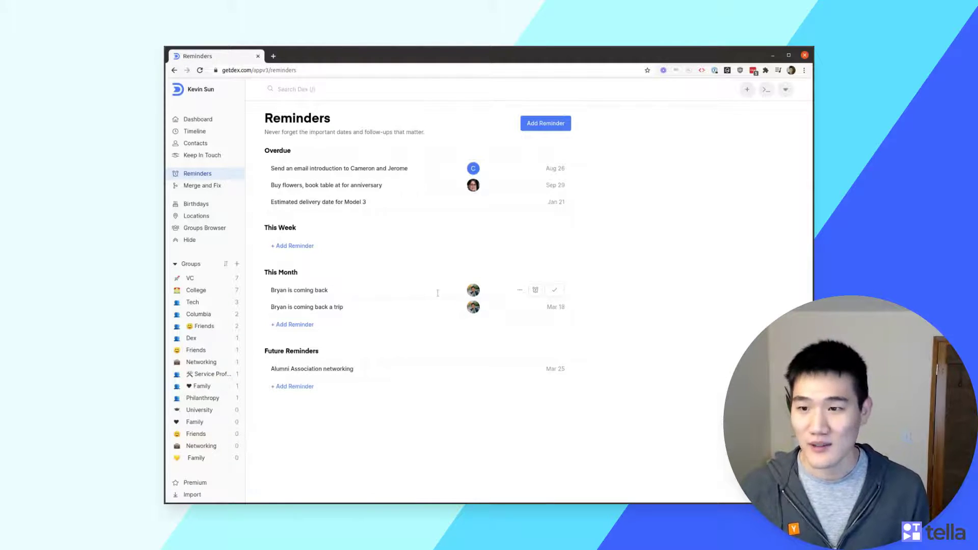
{"action": "left_click", "coordinate": [193, 189]}
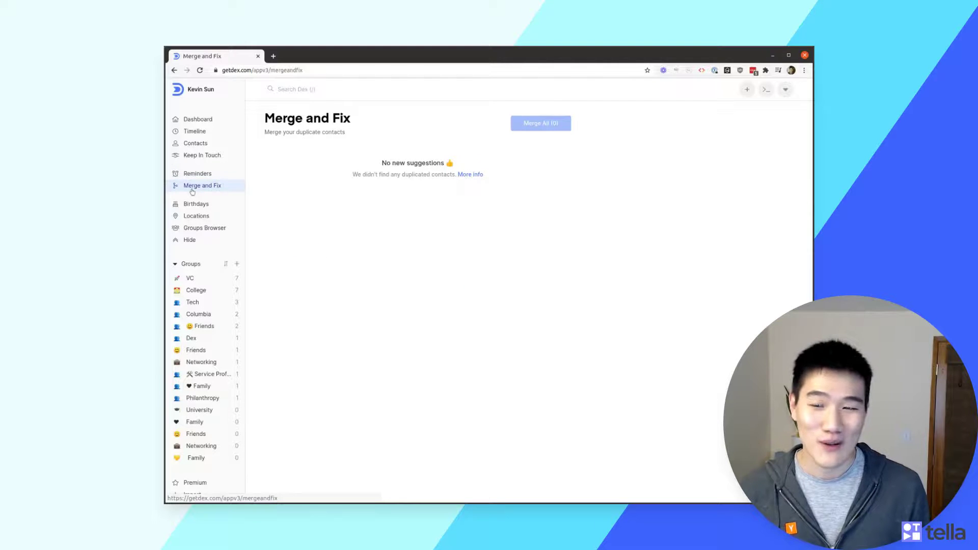
{"action": "left_click", "coordinate": [193, 204]}
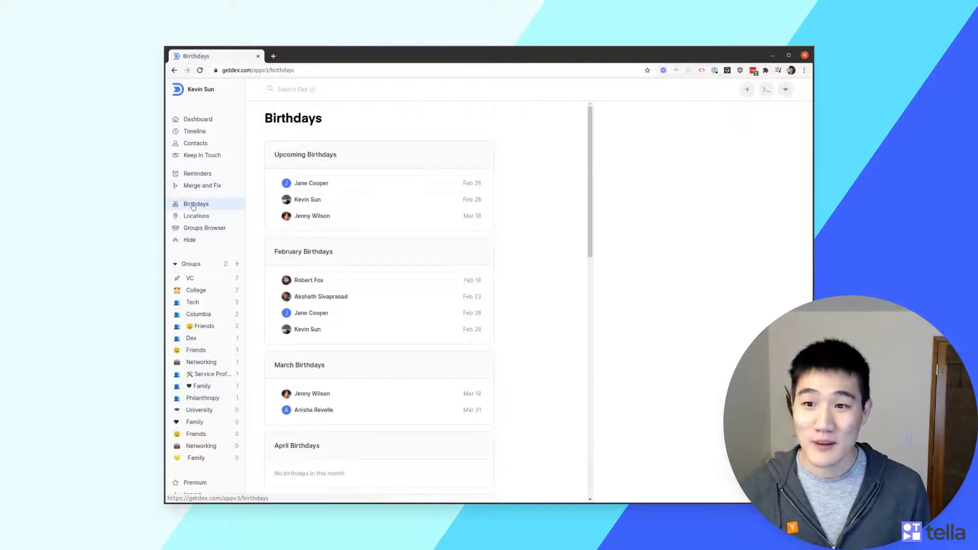
{"action": "left_click", "coordinate": [384, 199]}
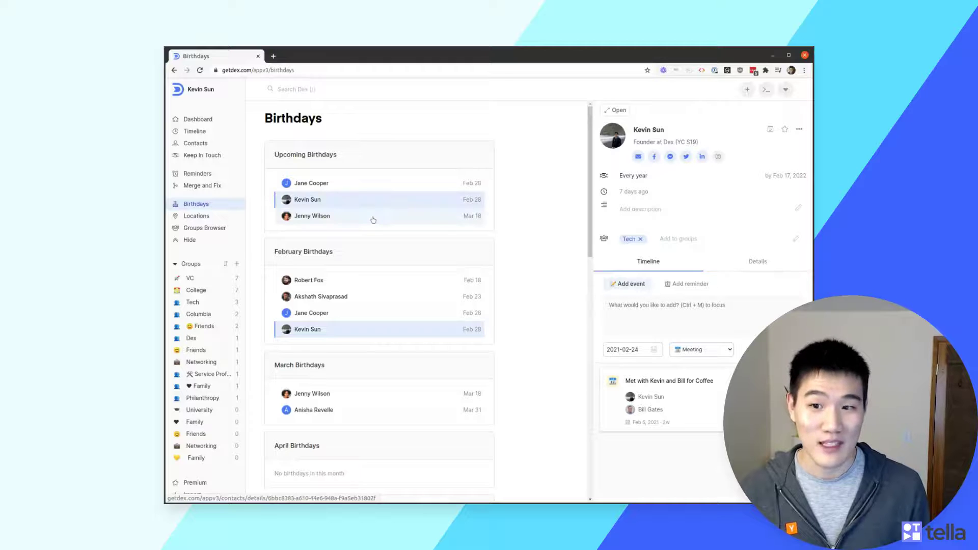
{"action": "left_click", "coordinate": [376, 216]}
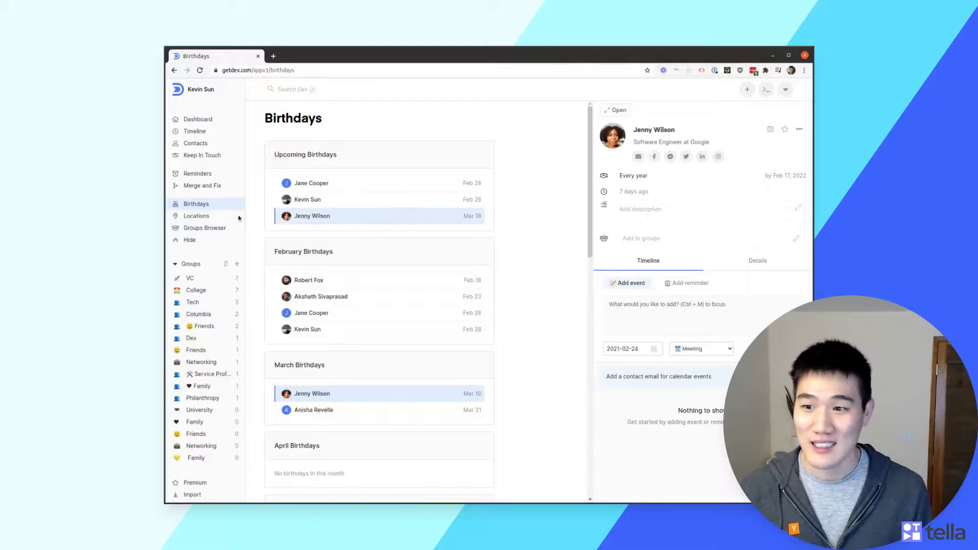
{"action": "left_click", "coordinate": [197, 215]}
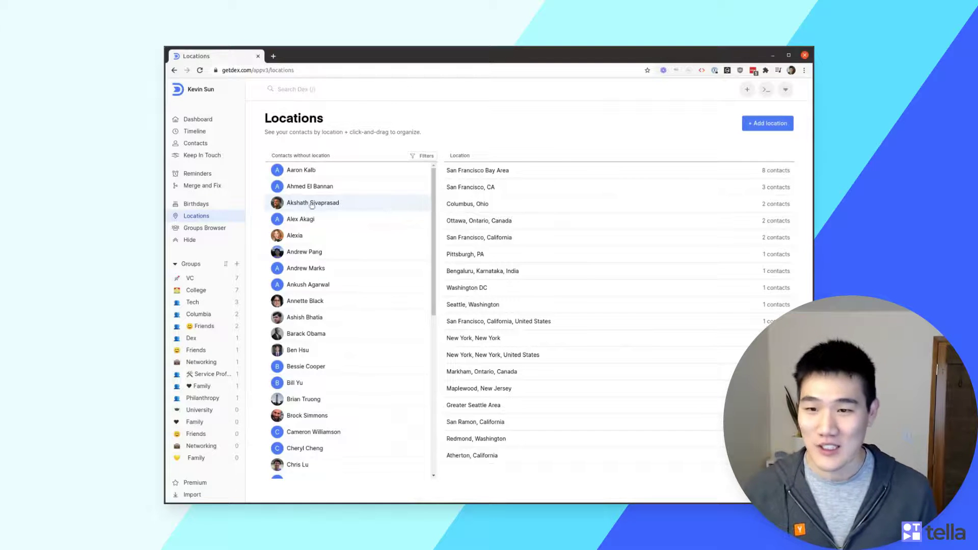
Drag a location-less contact onto San Francisco, CA and check that location's contact list
{"action": "left_click_drag", "start_coordinate": [335, 195], "coordinate": [341, 195]}
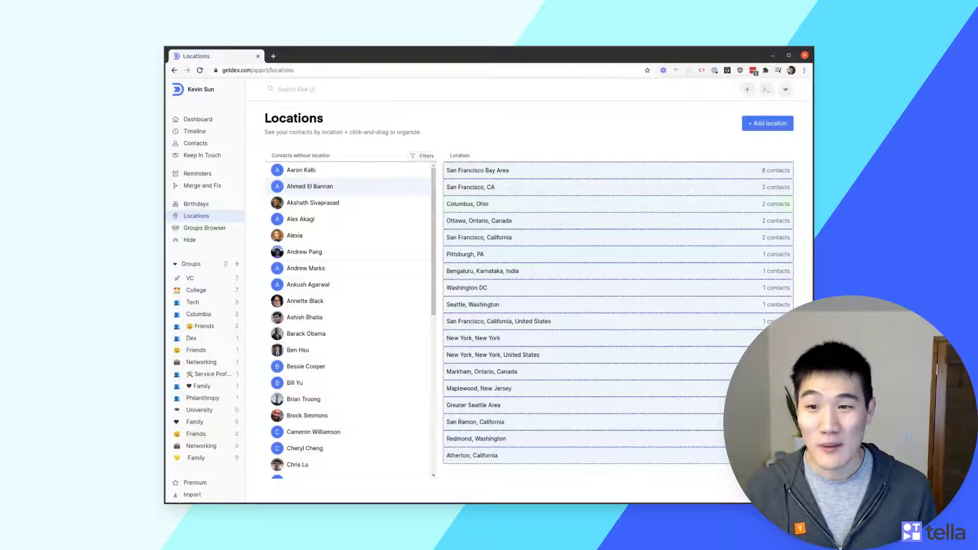
{"action": "left_click_drag", "start_coordinate": [342, 194], "coordinate": [487, 191]}
{"action": "left_click", "coordinate": [492, 191]}
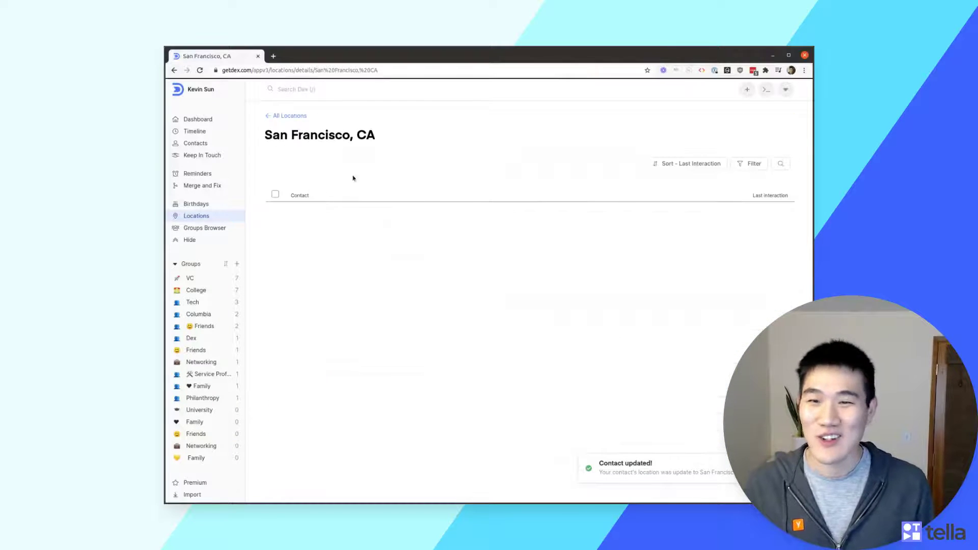
{"action": "left_click", "coordinate": [288, 116]}
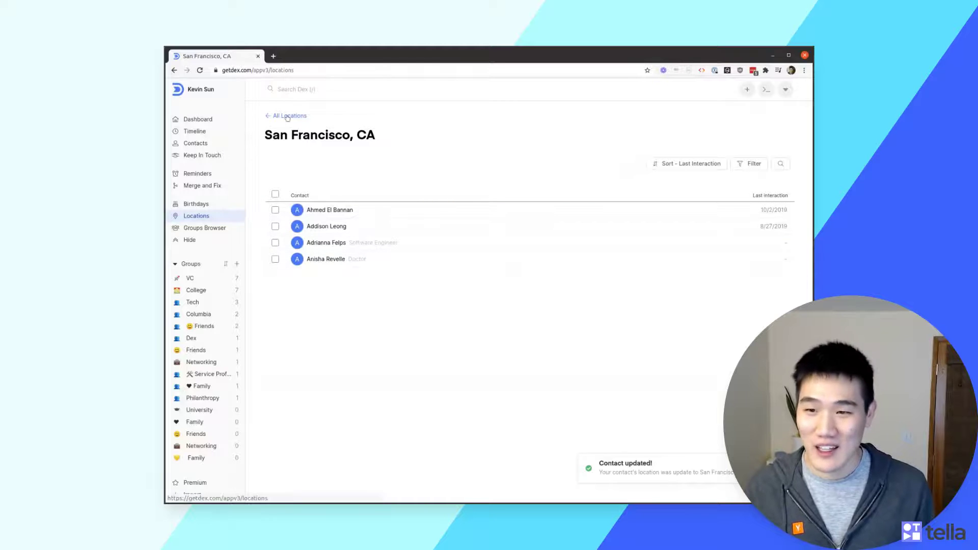
Place a second contact in San Francisco, CA, then go to the Groups Browser
{"action": "left_click_drag", "start_coordinate": [329, 176], "coordinate": [469, 180]}
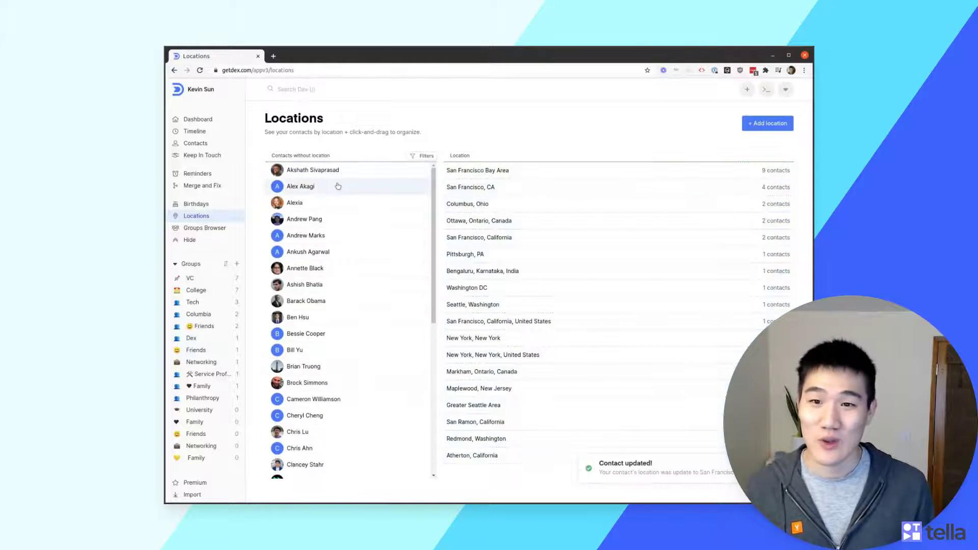
{"action": "left_click_drag", "start_coordinate": [347, 185], "coordinate": [465, 188]}
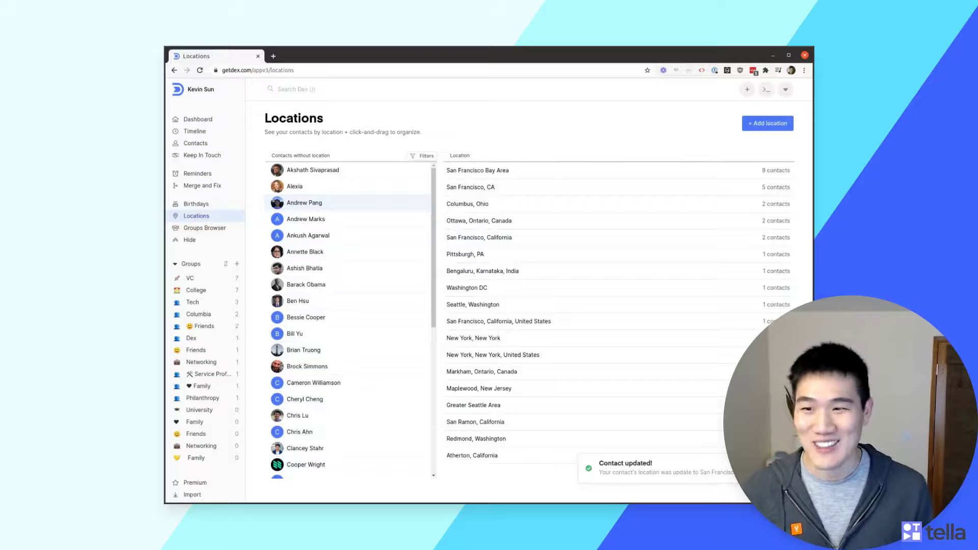
{"action": "left_click", "coordinate": [233, 227]}
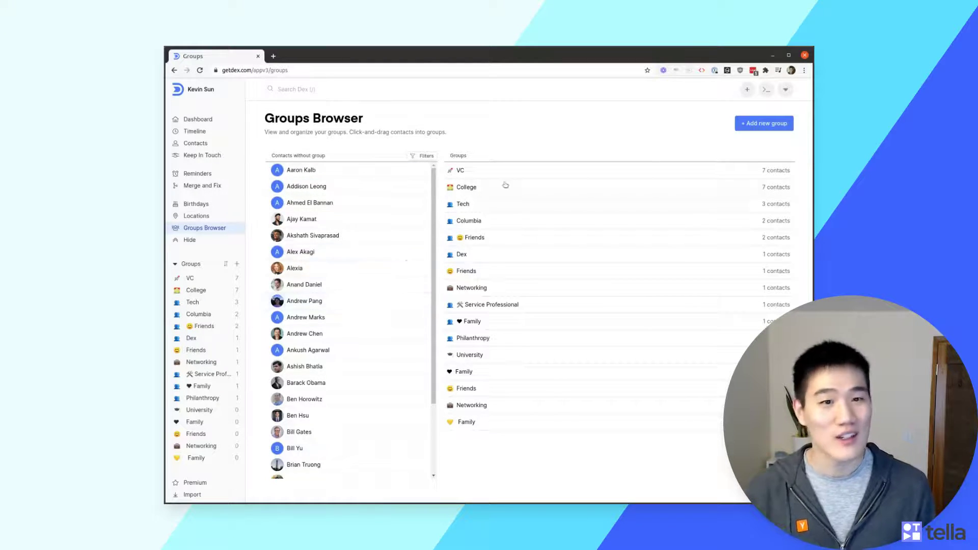
Drag ungrouped contacts into the College group and switch the filter to Contacts (all)
{"action": "left_click_drag", "start_coordinate": [326, 191], "coordinate": [524, 196]}
{"action": "left_click_drag", "start_coordinate": [356, 203], "coordinate": [510, 204]}
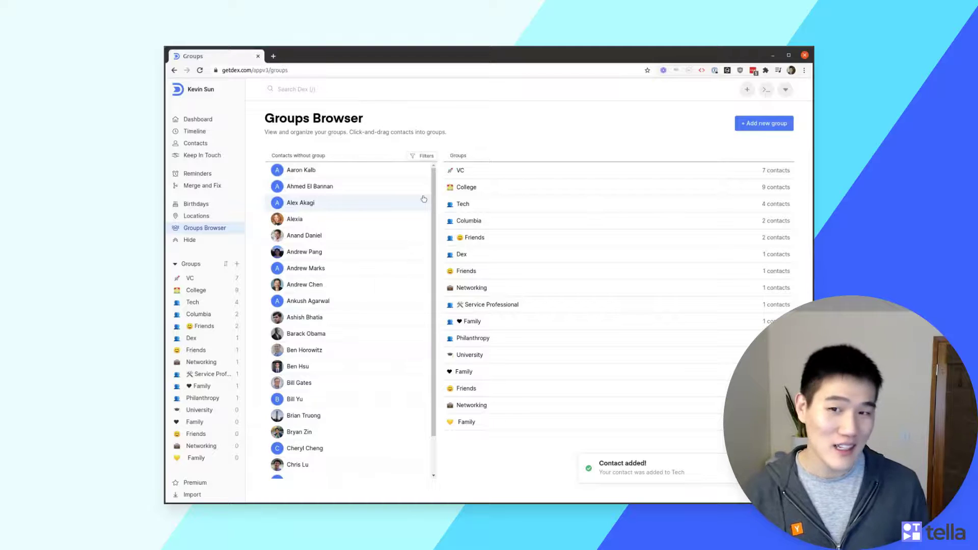
{"action": "left_click", "coordinate": [422, 155]}
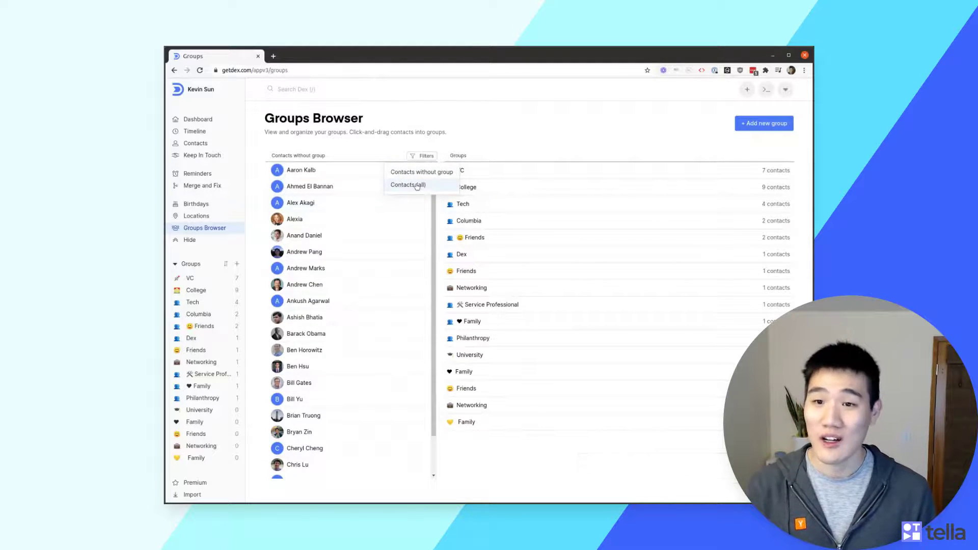
{"action": "left_click", "coordinate": [419, 185]}
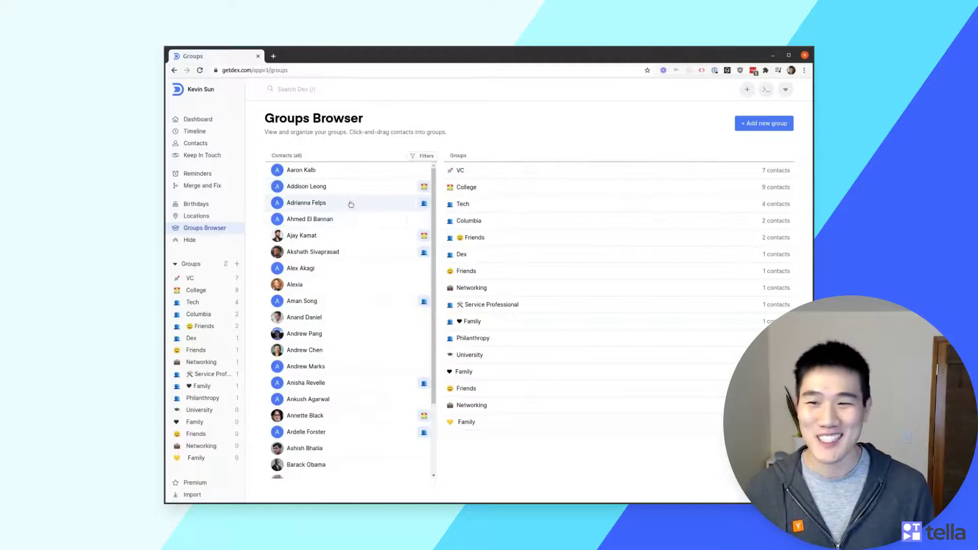
Drag a contact from the full contacts list into the Networking group
{"action": "scroll", "coordinate": [360, 235], "scroll_direction": "down", "scroll_amount": 2}
{"action": "scroll", "coordinate": [363, 209], "scroll_direction": "up", "scroll_amount": 2}
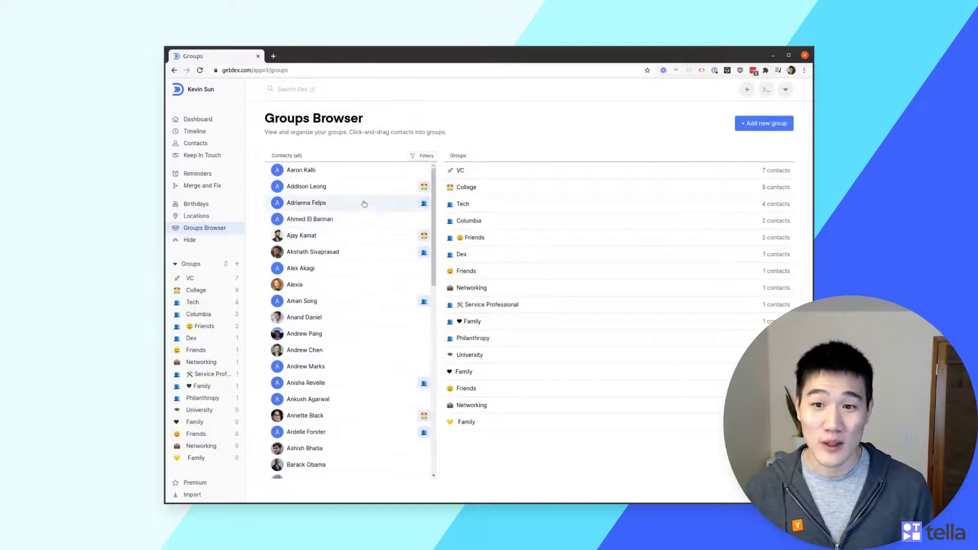
{"action": "left_click_drag", "start_coordinate": [346, 193], "coordinate": [471, 288]}
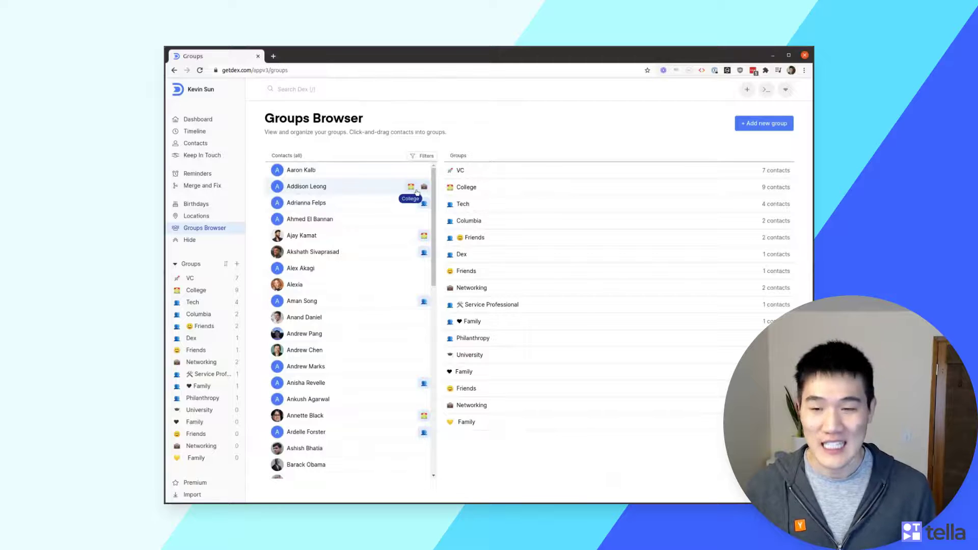
{"action": "scroll", "coordinate": [350, 267], "scroll_direction": "down", "scroll_amount": 6}
{"action": "scroll", "coordinate": [350, 267], "scroll_direction": "down", "scroll_amount": 4}
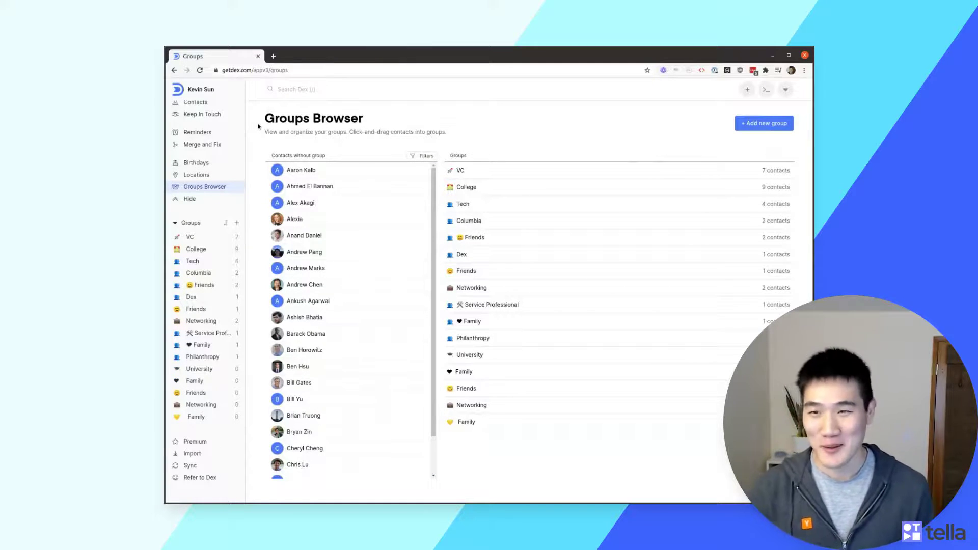
Open the VC group, tick two of its contacts, and check the group's edit/delete options
{"action": "left_click", "coordinate": [189, 238]}
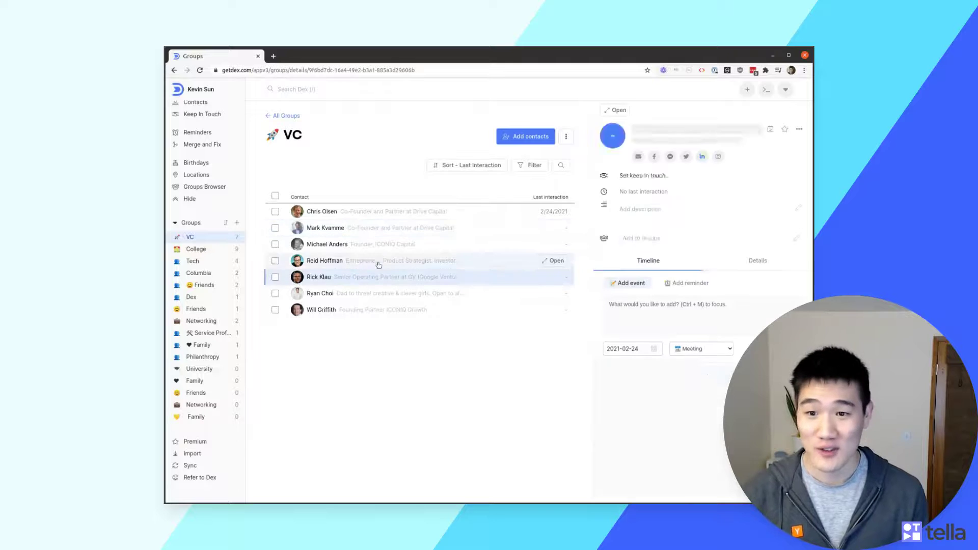
{"action": "key", "text": "Up"}
{"action": "key", "text": "Up"}
{"action": "key", "text": "Up"}
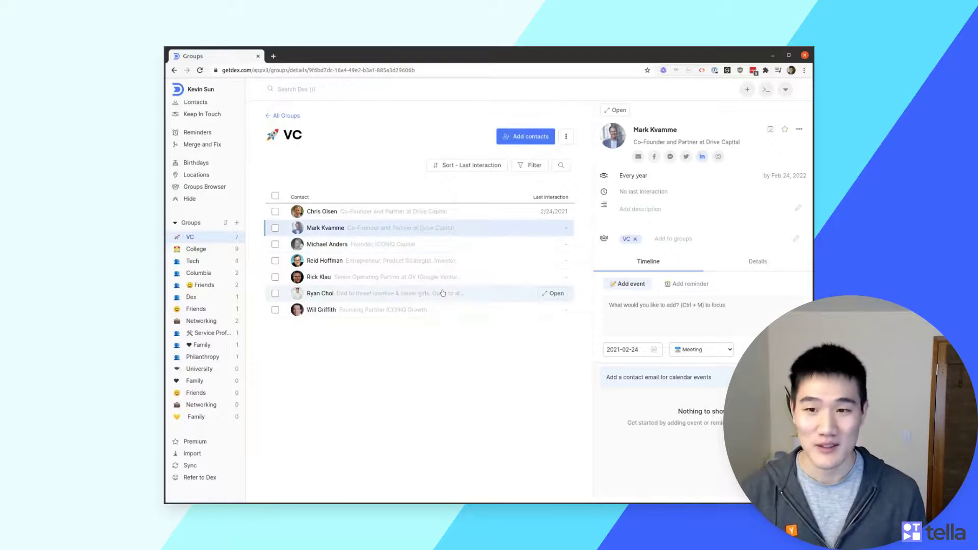
{"action": "left_click", "coordinate": [275, 212]}
{"action": "left_click", "coordinate": [277, 228]}
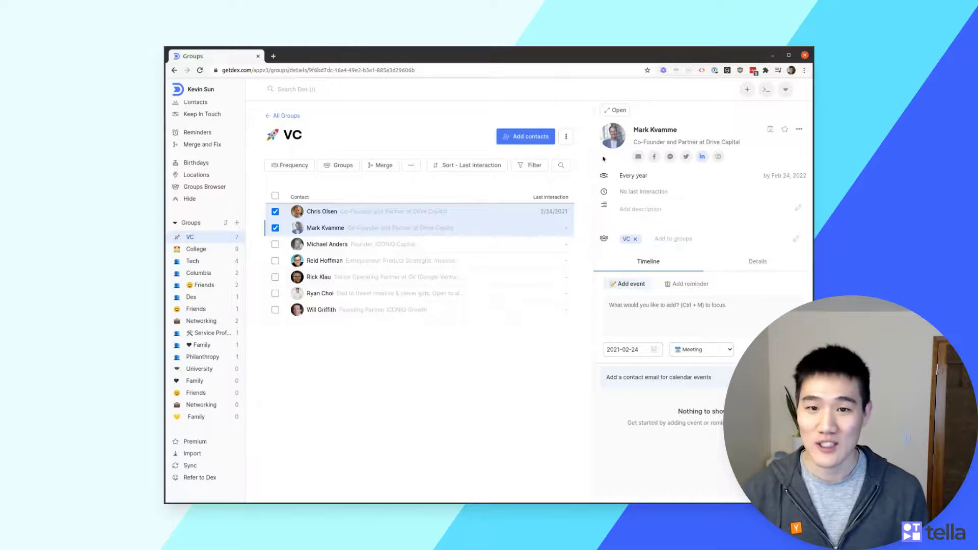
{"action": "left_click", "coordinate": [566, 137]}
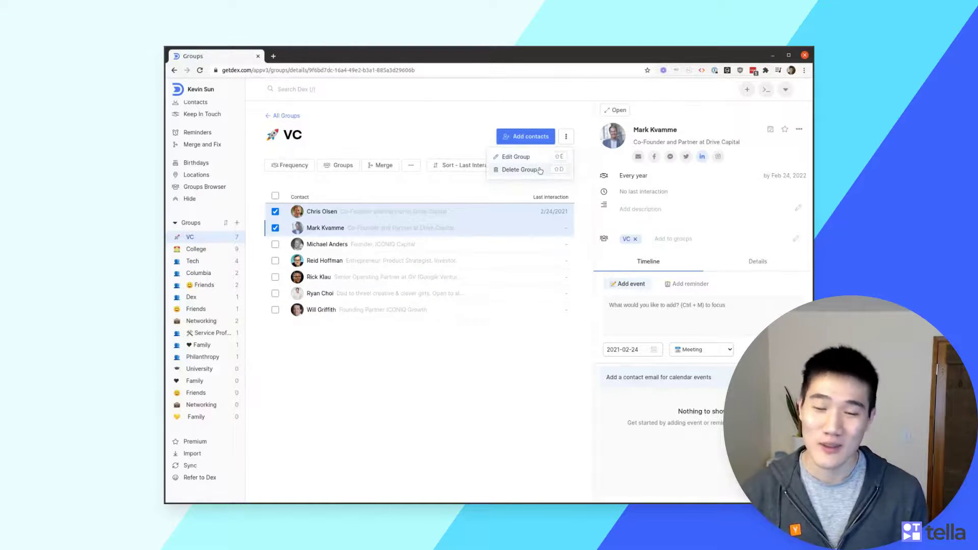
{"action": "left_click", "coordinate": [448, 396]}
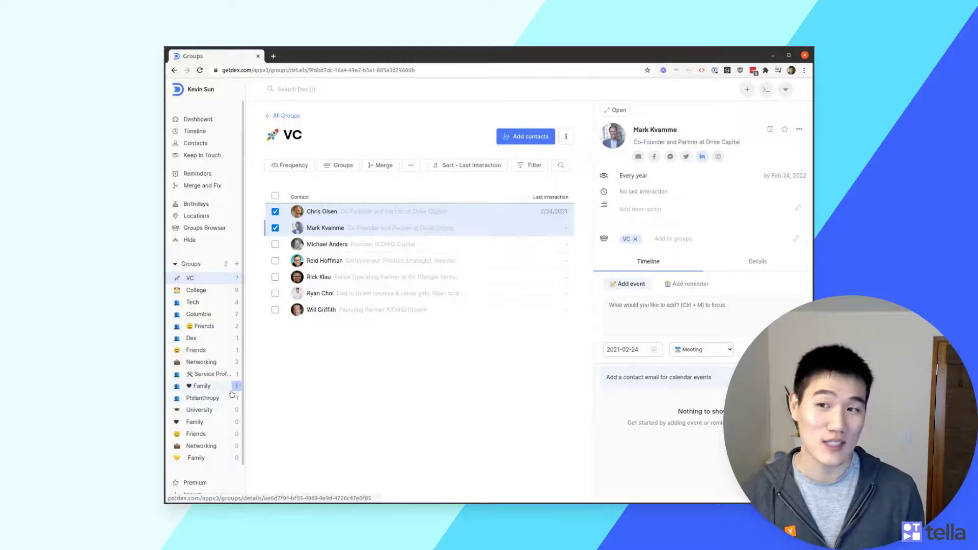
Browse the Premium, Import and Sync pages, ending on Refer to Dex with $15 credits
{"action": "left_click", "coordinate": [211, 441]}
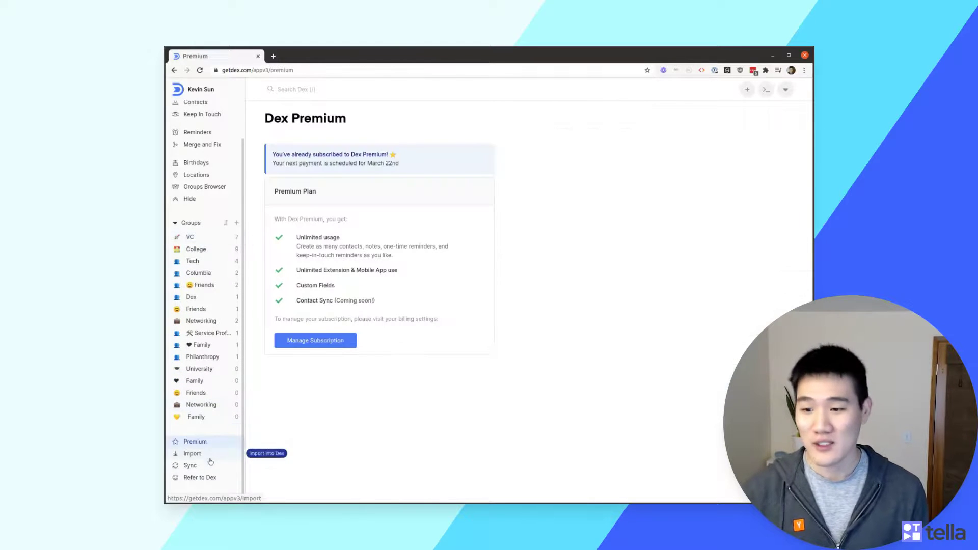
{"action": "left_click", "coordinate": [210, 458]}
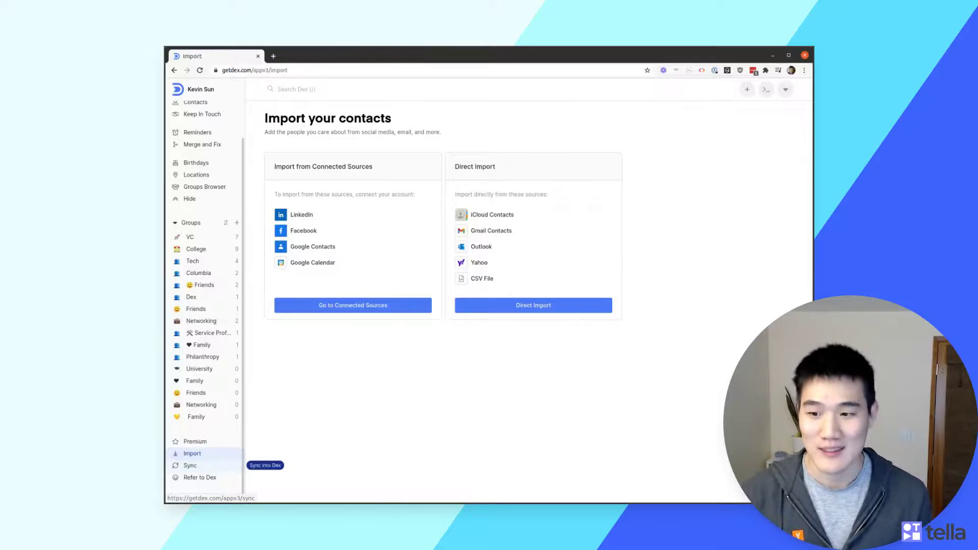
{"action": "left_click", "coordinate": [207, 464]}
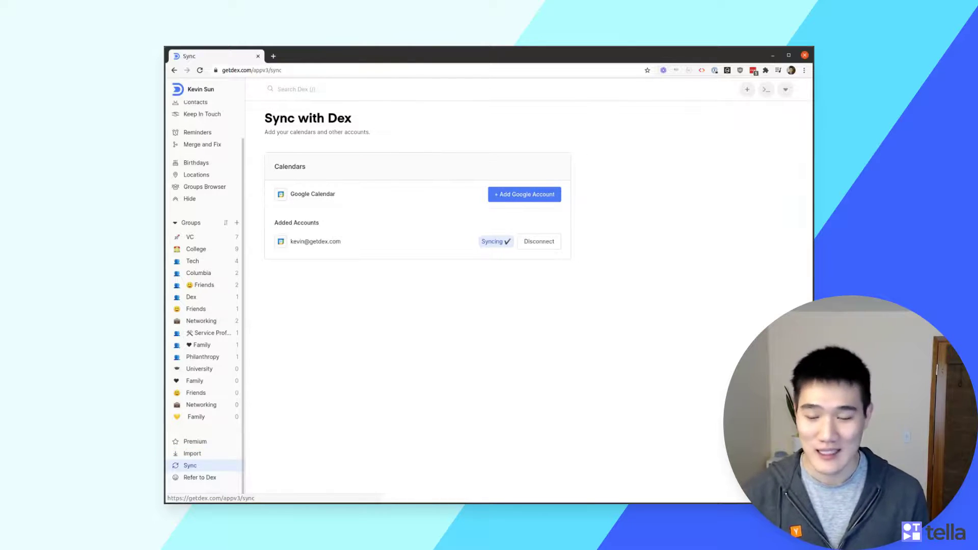
{"action": "left_click", "coordinate": [204, 477]}
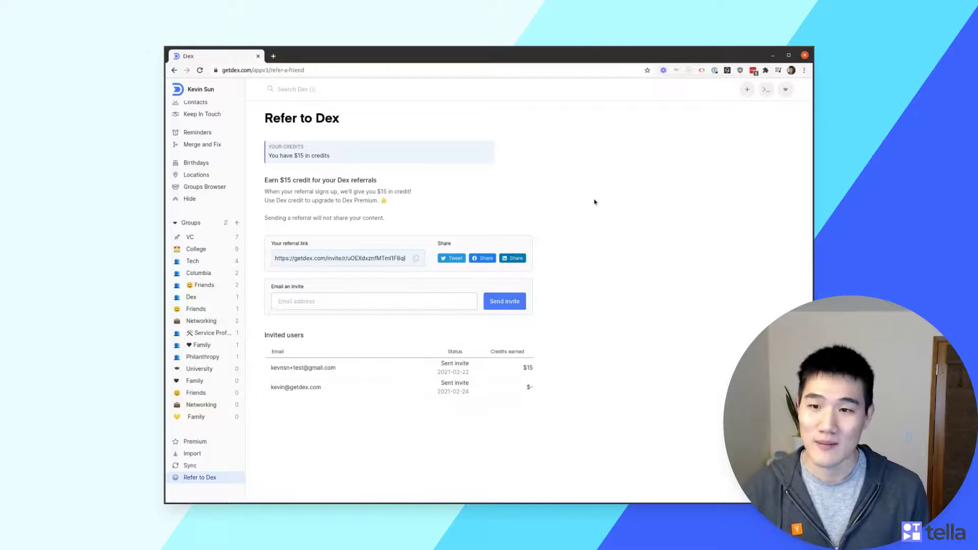
{"action": "left_click", "coordinate": [747, 89]}
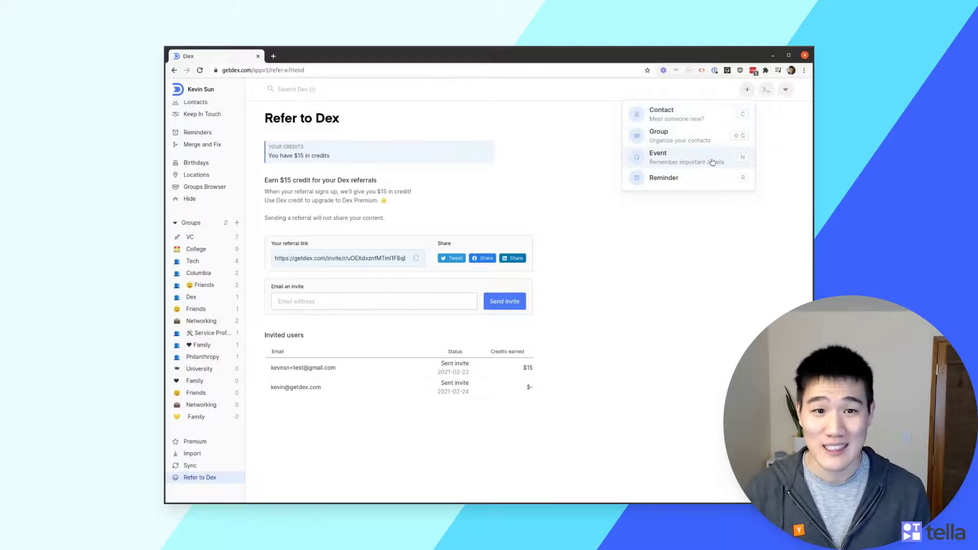
Open and dismiss the new-event dialog and the command menu
{"action": "left_click", "coordinate": [711, 160]}
{"action": "left_click", "coordinate": [726, 167]}
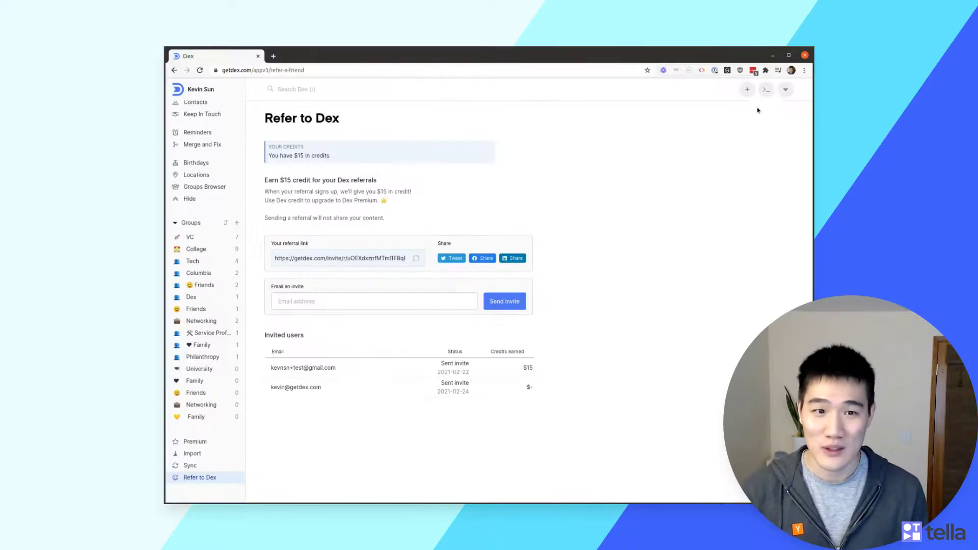
{"action": "left_click", "coordinate": [766, 90]}
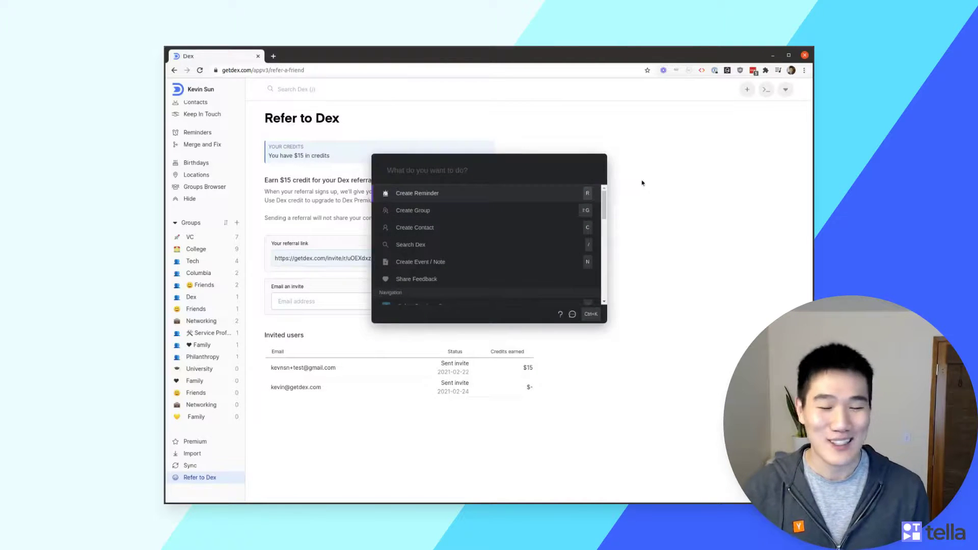
{"action": "left_click", "coordinate": [666, 168]}
Check the account options, then bring up search suggesting contacts and the VC, College and Tech groups
{"action": "left_click", "coordinate": [786, 89]}
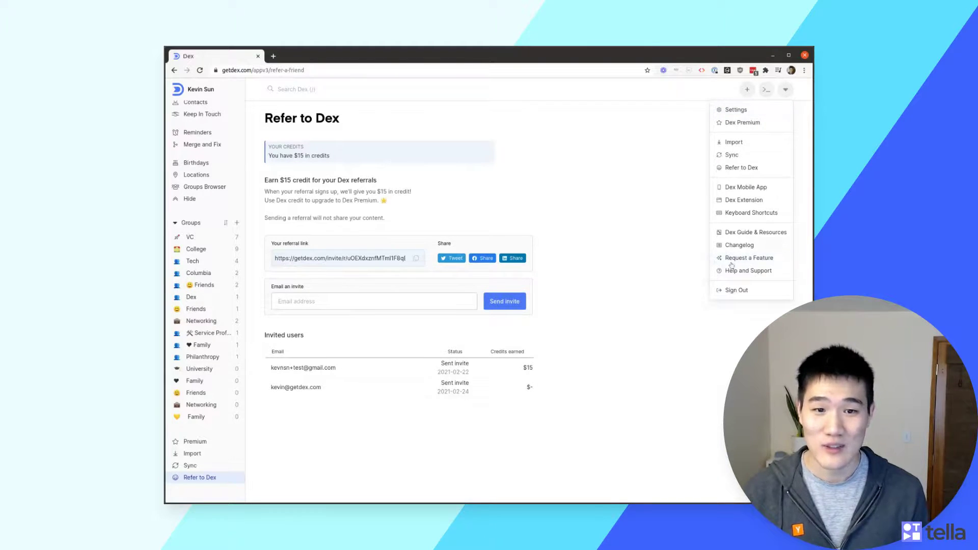
{"action": "left_click", "coordinate": [350, 121]}
{"action": "left_click", "coordinate": [349, 92]}
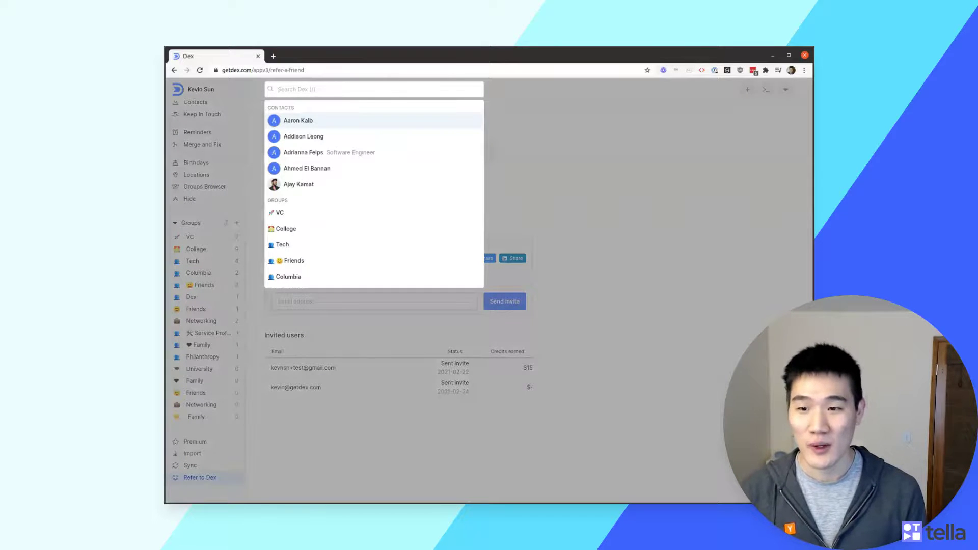
Search for 'College' and pick the College group from the results
{"action": "type", "text": "College"}
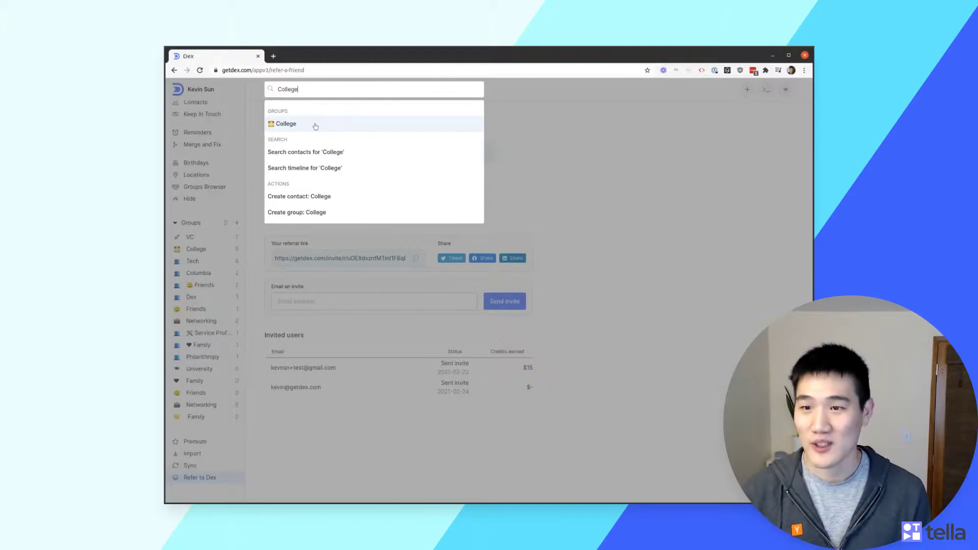
{"action": "left_click", "coordinate": [316, 126]}
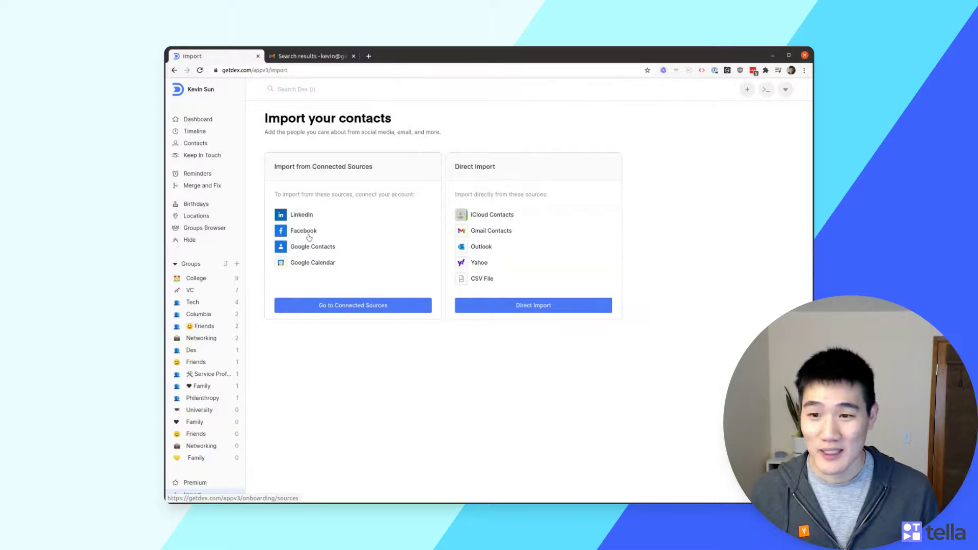
Review LinkedIn's connected-source setup and the Direct Import options, then visit Merge and Fix
{"action": "left_click", "coordinate": [306, 216]}
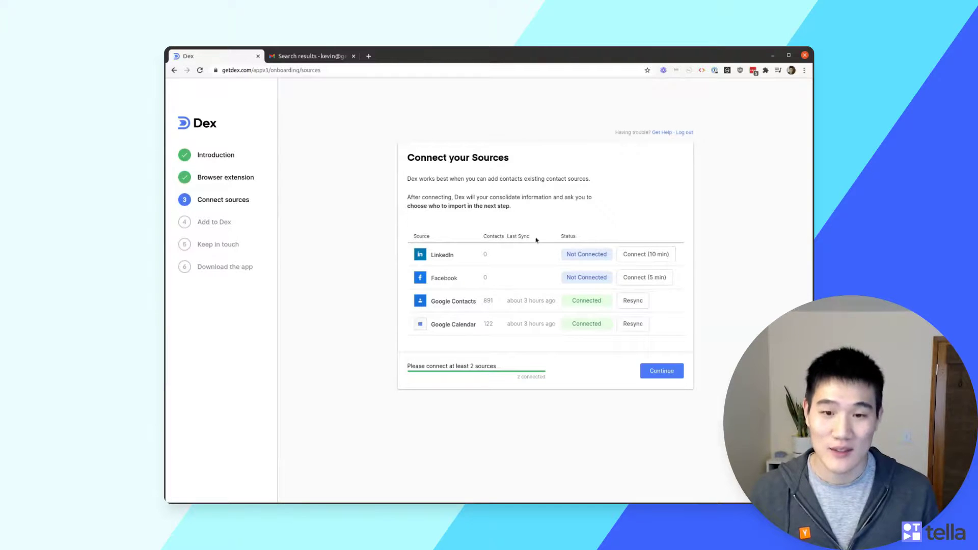
{"action": "key", "text": "alt+Left"}
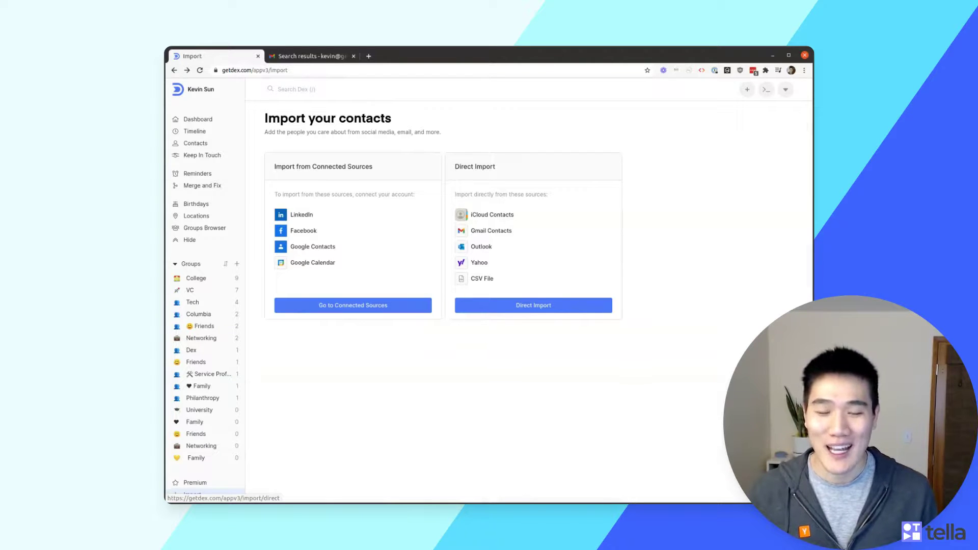
{"action": "left_click", "coordinate": [533, 305]}
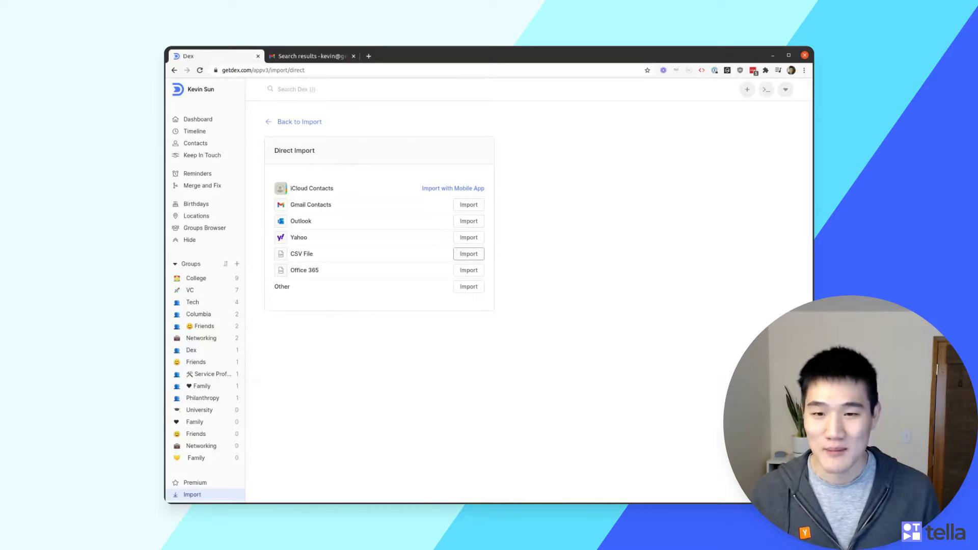
{"action": "left_click", "coordinate": [316, 122]}
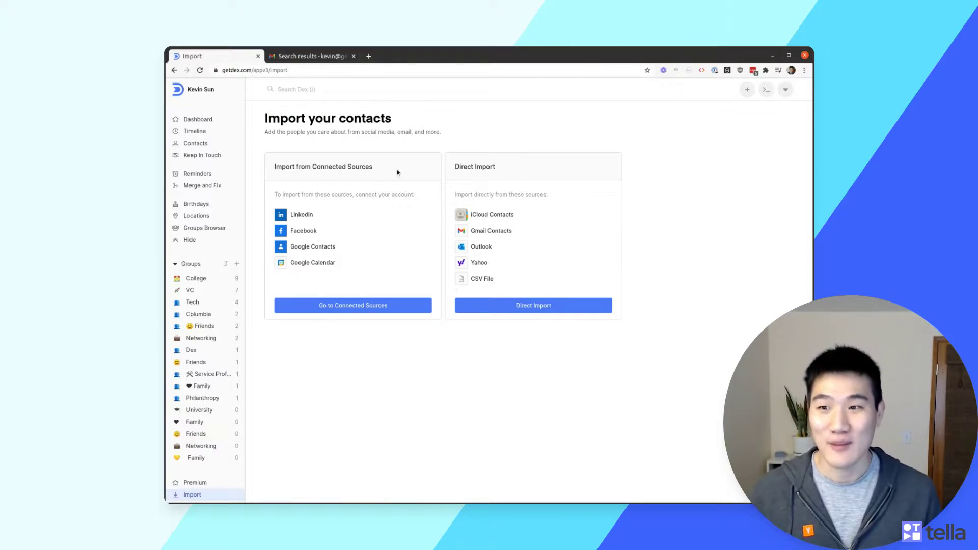
{"action": "left_click", "coordinate": [198, 186]}
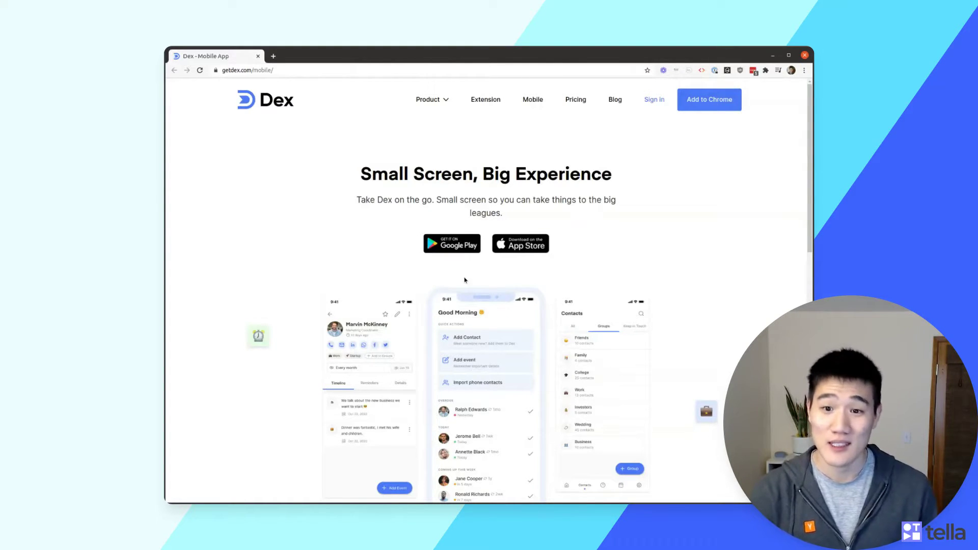
{"action": "scroll", "coordinate": [467, 278], "scroll_direction": "down", "scroll_amount": 1}
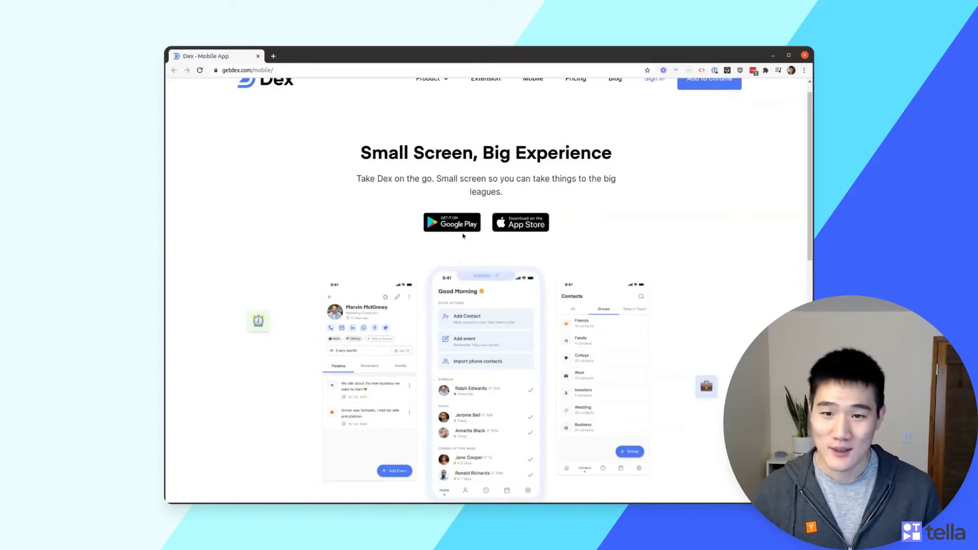
{"action": "scroll", "coordinate": [524, 233], "scroll_direction": "down", "scroll_amount": 2}
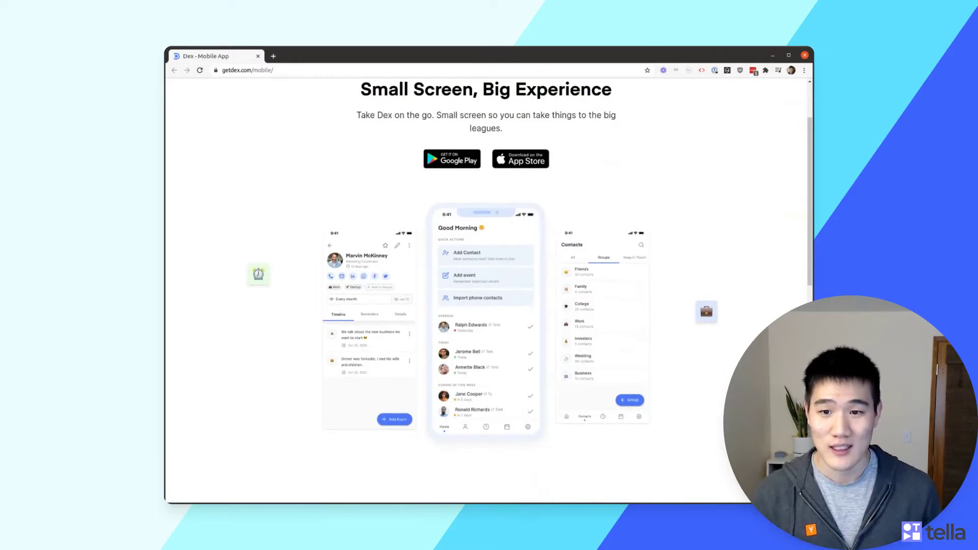